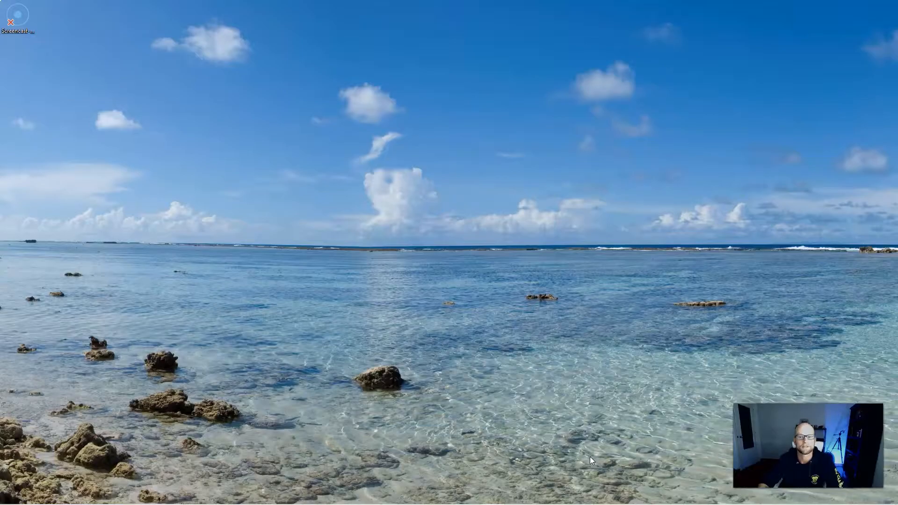
# - Switch to Photoshop and start Sky Replacement on Image 1
pyautogui.moveTo(523, 503)
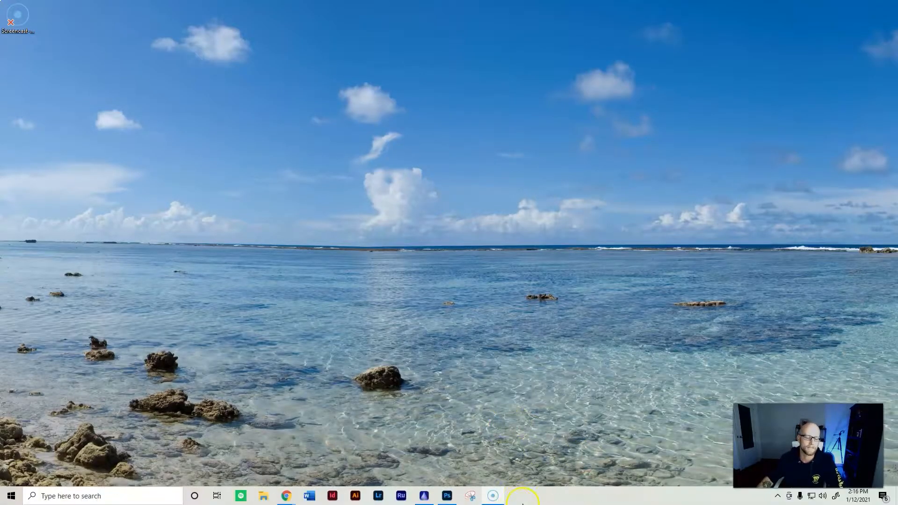
pyautogui.click(447, 498)
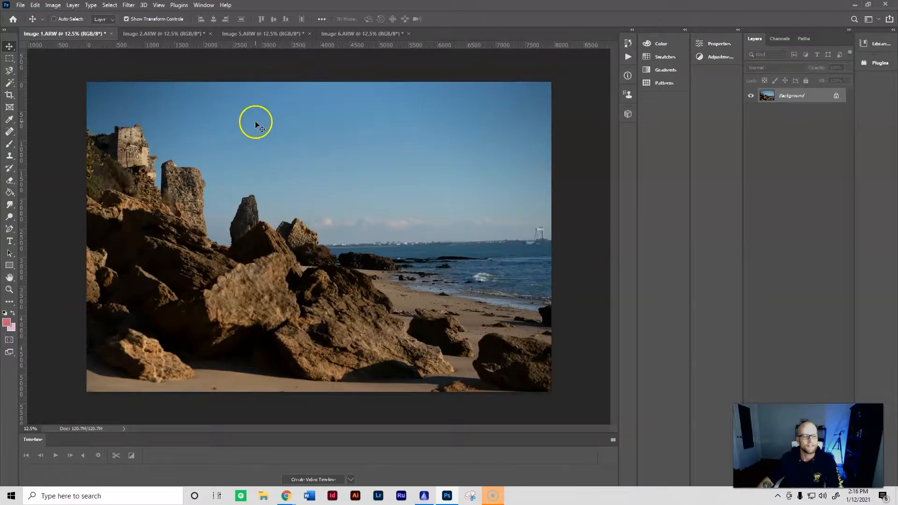
pyautogui.click(35, 5)
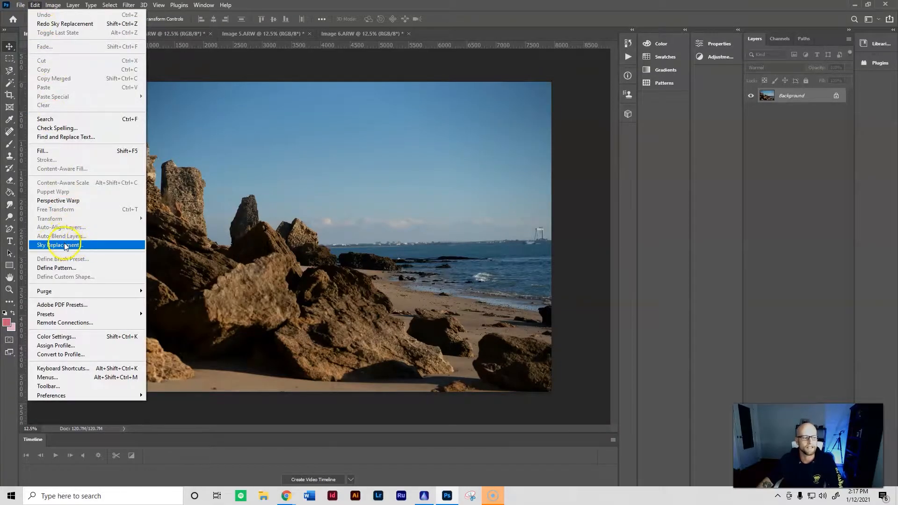
pyautogui.click(97, 246)
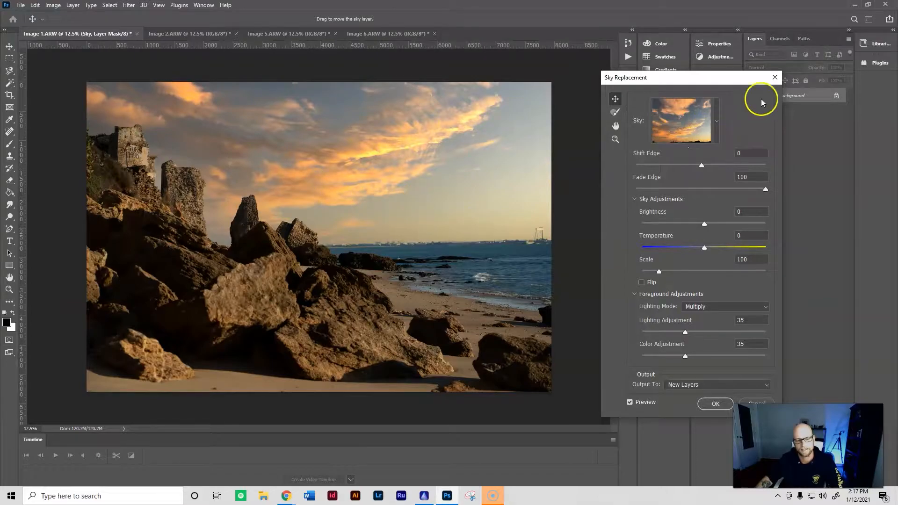
# - Browse the sky presets in the Blue Skies, Spectacular and Sunsets groups, keeping the selected orange sunset sky
pyautogui.click(718, 128)
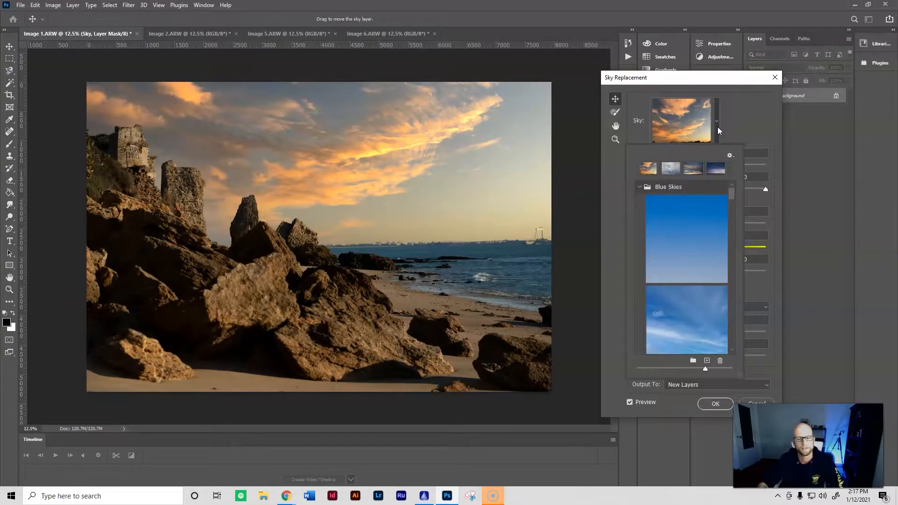
pyautogui.scroll(-5, 693, 204)
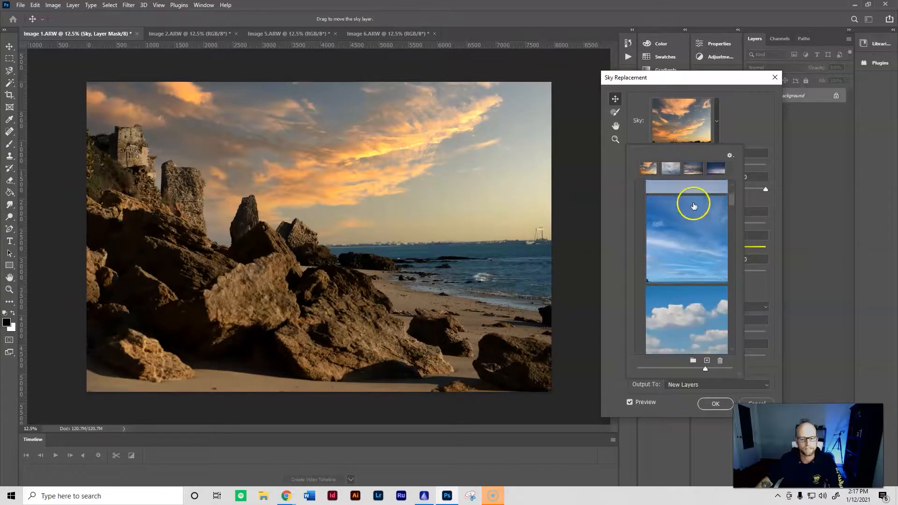
pyautogui.scroll(-5, 693, 205)
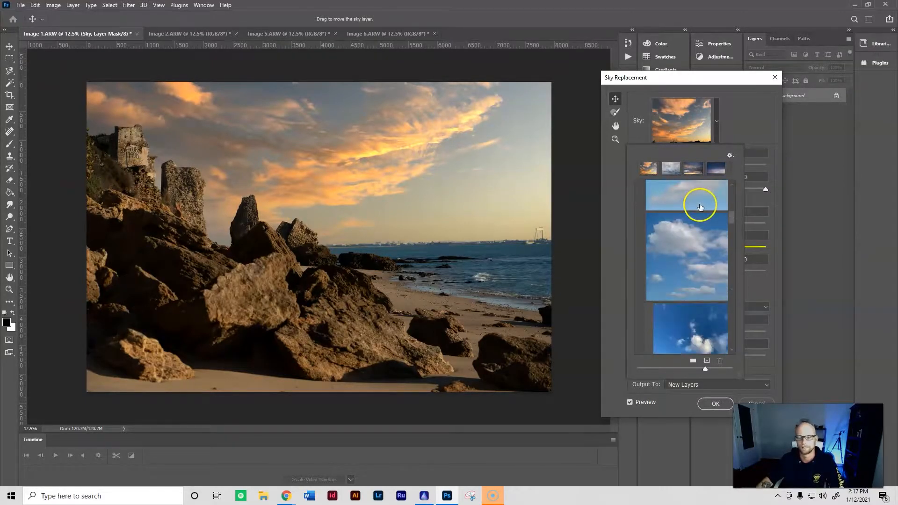
pyautogui.scroll(-6, 701, 207)
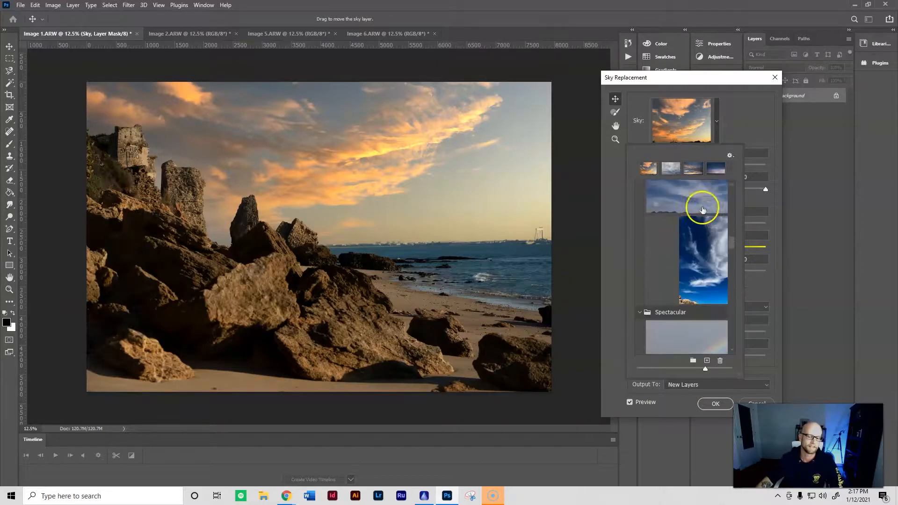
pyautogui.scroll(-2, 703, 210)
pyautogui.scroll(1, 702, 210)
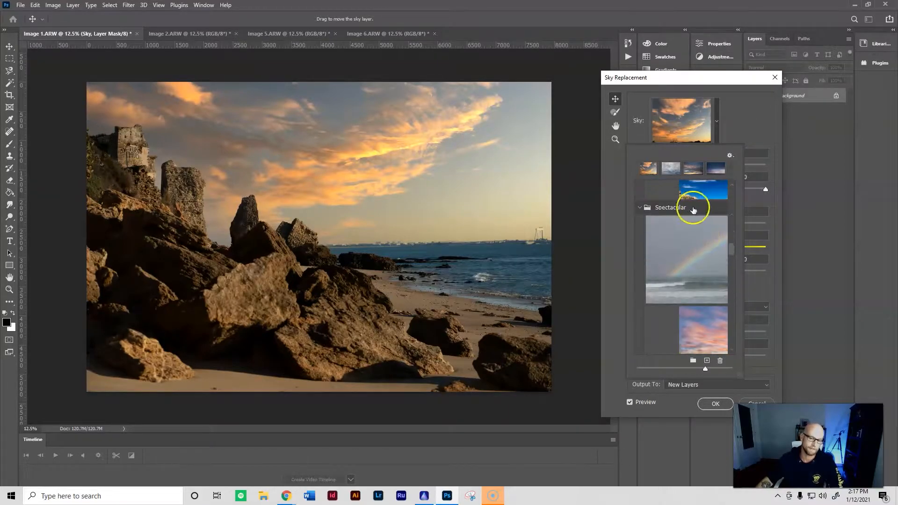
pyautogui.scroll(-4, 689, 274)
pyautogui.scroll(-6, 693, 275)
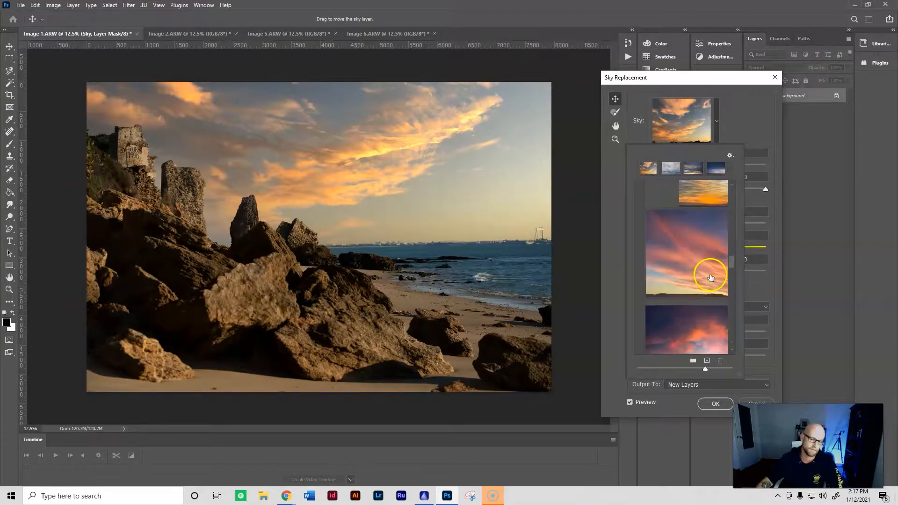
pyautogui.scroll(-6, 707, 276)
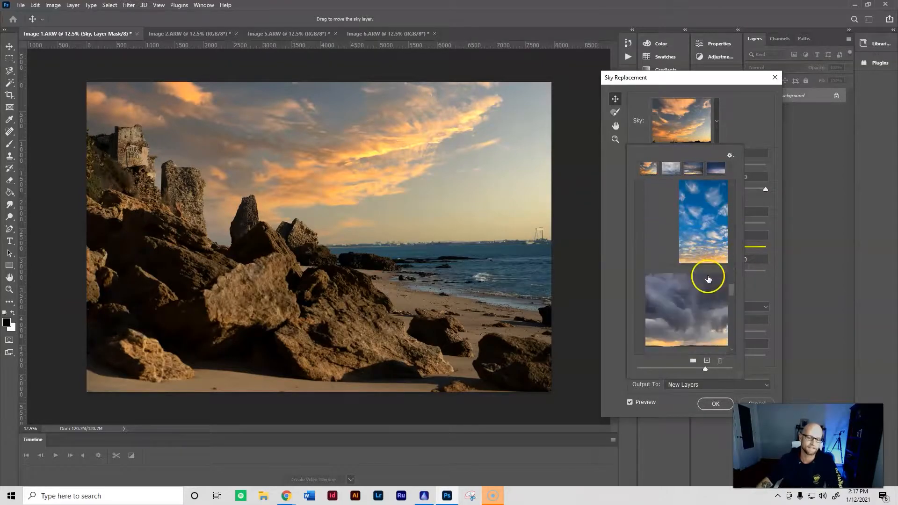
pyautogui.scroll(-5, 678, 284)
pyautogui.scroll(-6, 680, 286)
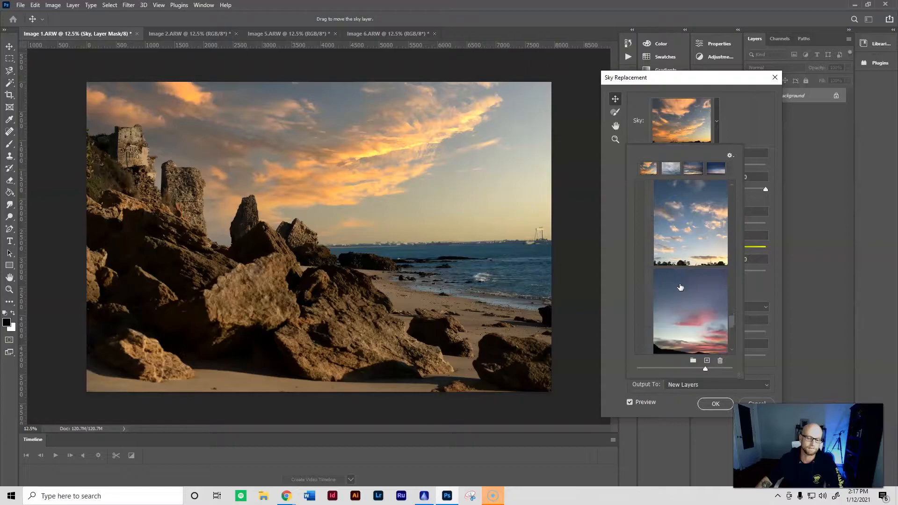
pyautogui.scroll(-3, 680, 286)
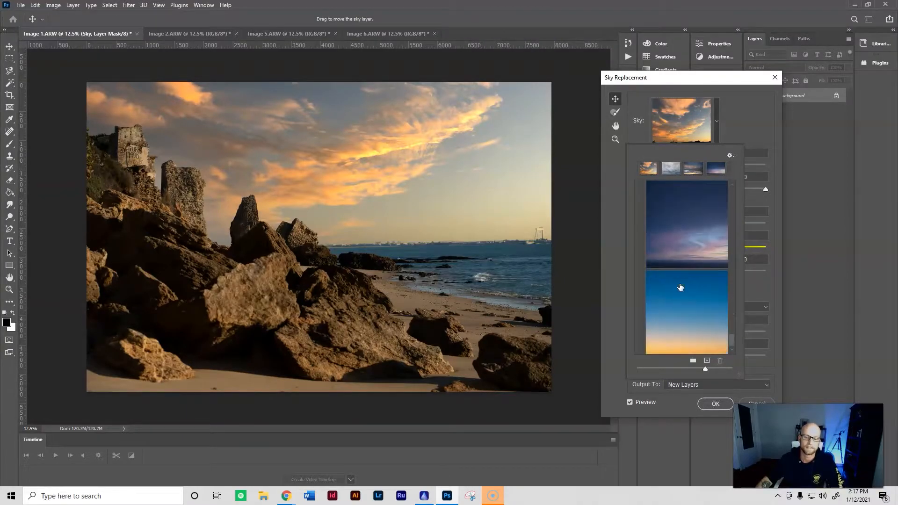
pyautogui.scroll(5, 680, 286)
pyautogui.scroll(4, 680, 285)
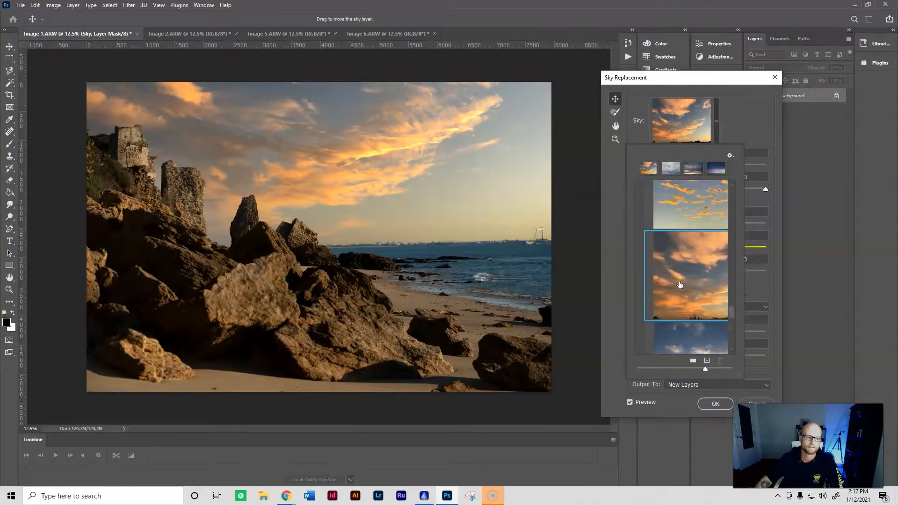
pyautogui.scroll(5, 682, 233)
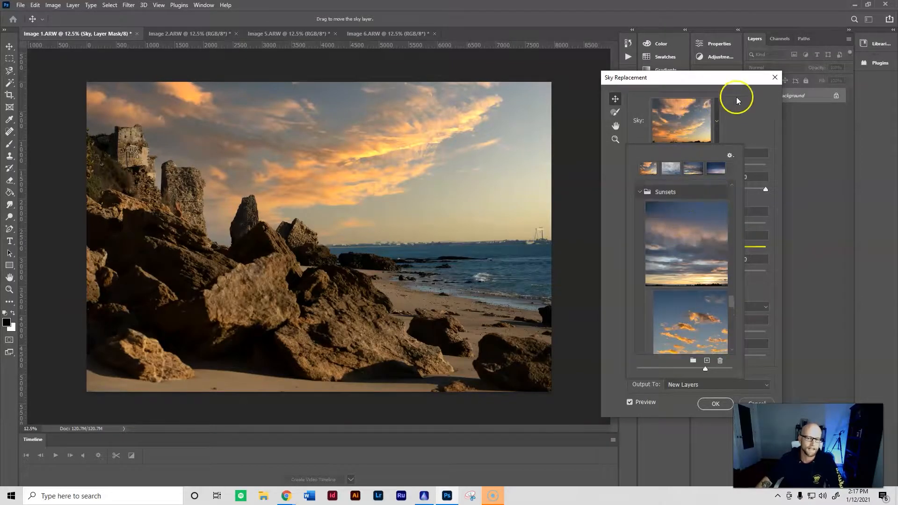
pyautogui.click(734, 119)
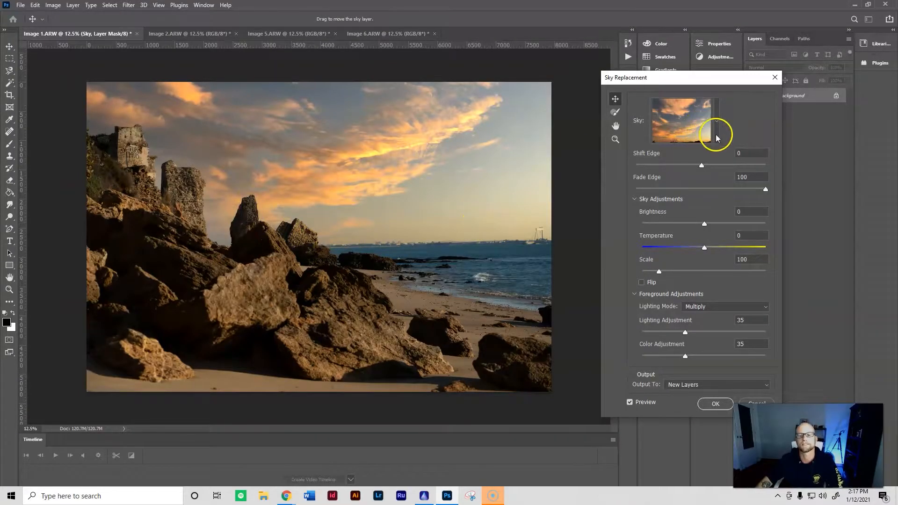
# - Apply the orange sunset sky to Image 1 as new layers, and start Sky Replacement on Image 2
pyautogui.click(716, 404)
pyautogui.click(159, 35)
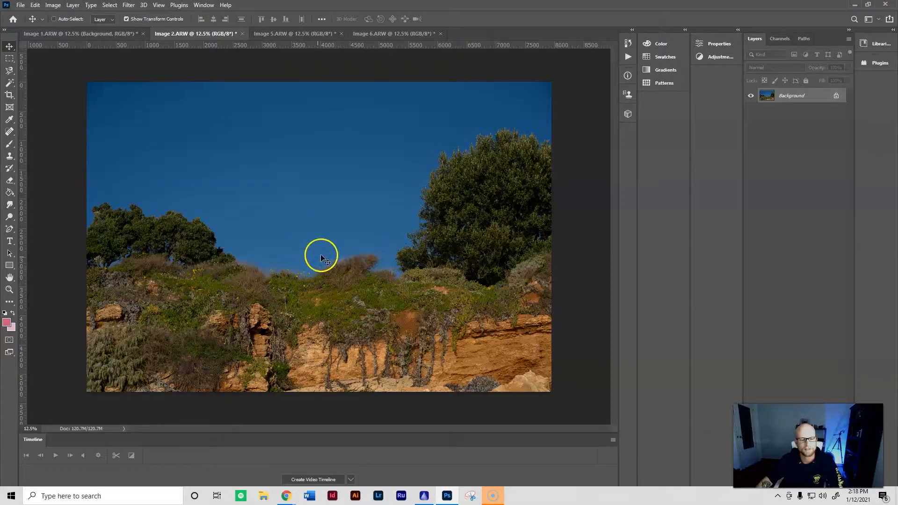
pyautogui.click(35, 5)
pyautogui.click(77, 244)
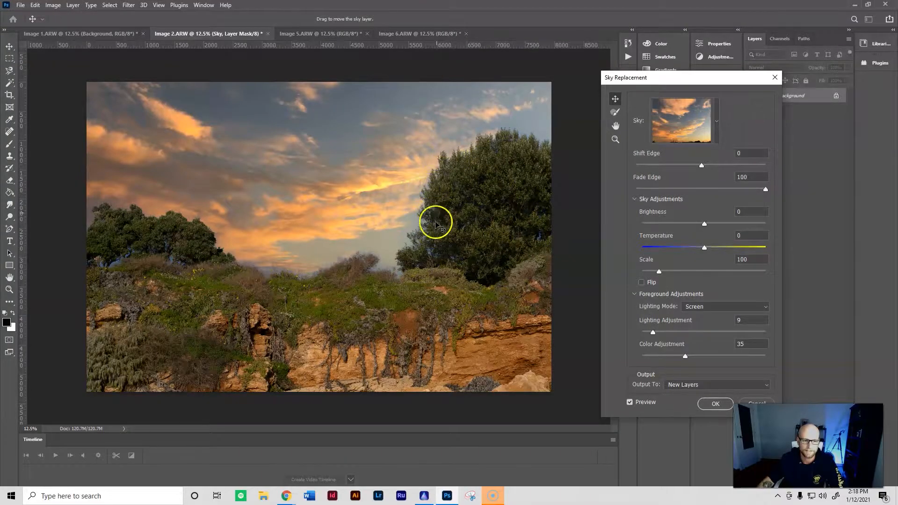
# - Set Shift Edge to 90 and apply the orange sunset sky to Image 2 as new layers
pyautogui.moveTo(701, 166); pyautogui.dragTo(759, 175)
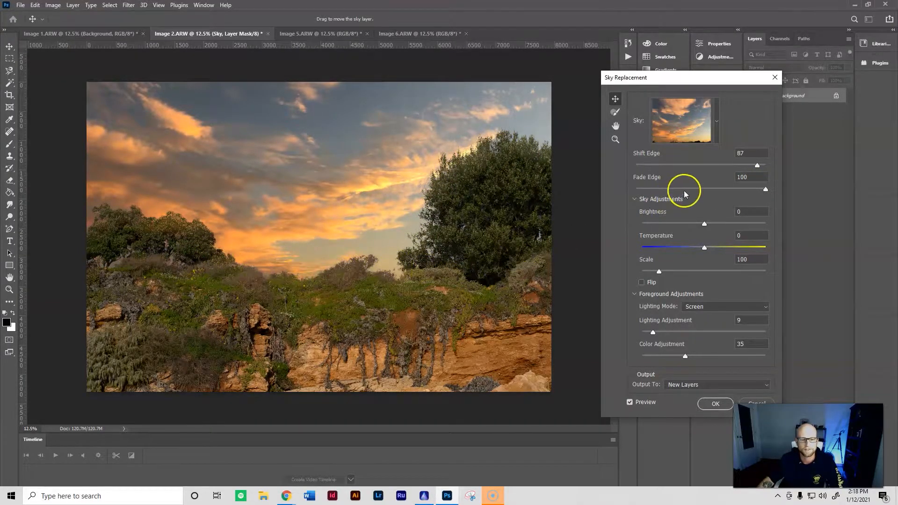
pyautogui.moveTo(757, 165)
pyautogui.mouseDown()
pyautogui.moveTo(714, 168)
pyautogui.moveTo(759, 167)
pyautogui.mouseUp()
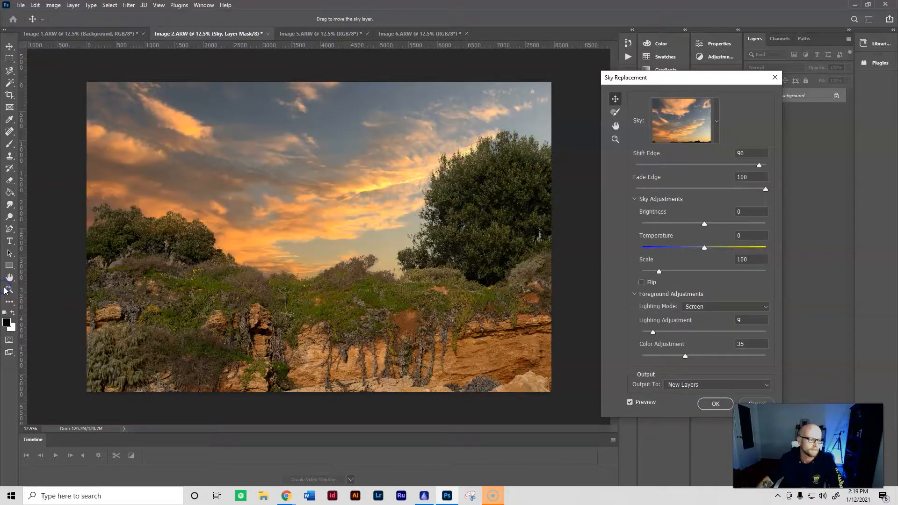
pyautogui.click(715, 404)
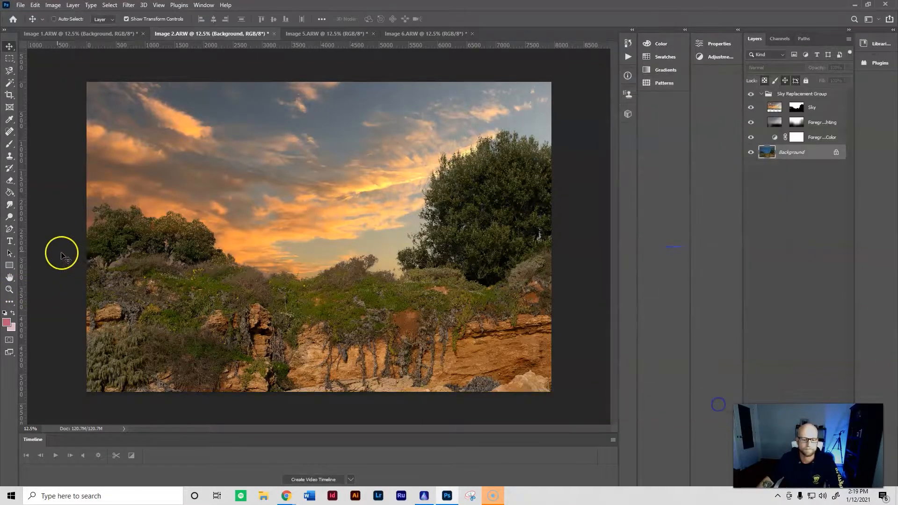
# - Inspect the edge between the new sky and the hilltop bush in Image 2 up close, and return to the full image
pyautogui.click(9, 291)
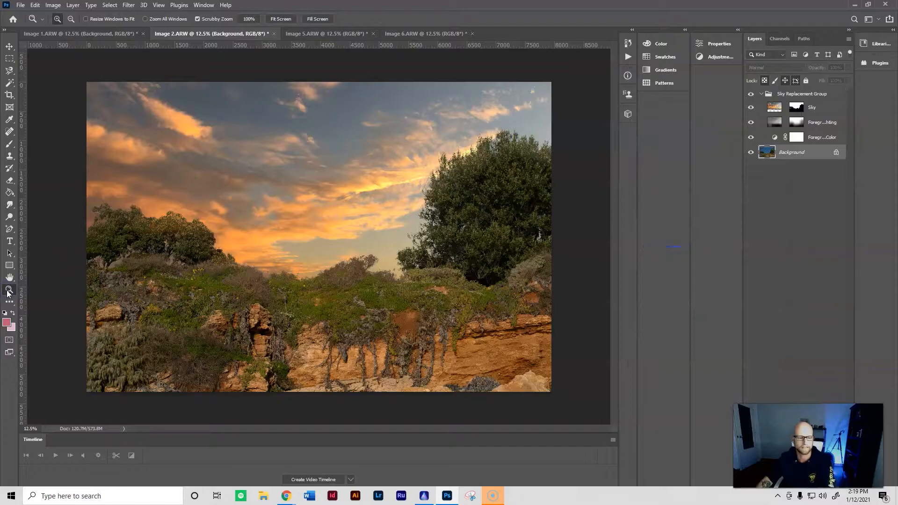
pyautogui.click(347, 267)
pyautogui.moveTo(349, 267); pyautogui.dragTo(349, 261)
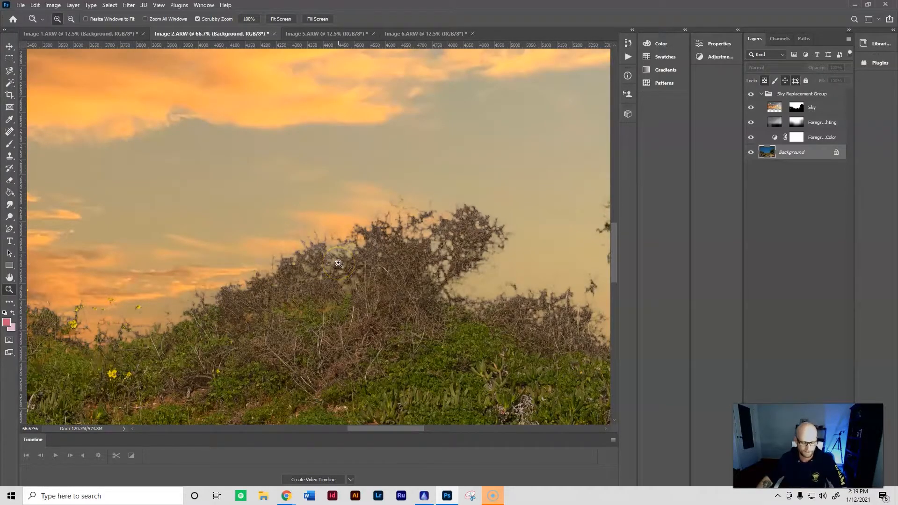
pyautogui.hotkey('ctrl', '0')
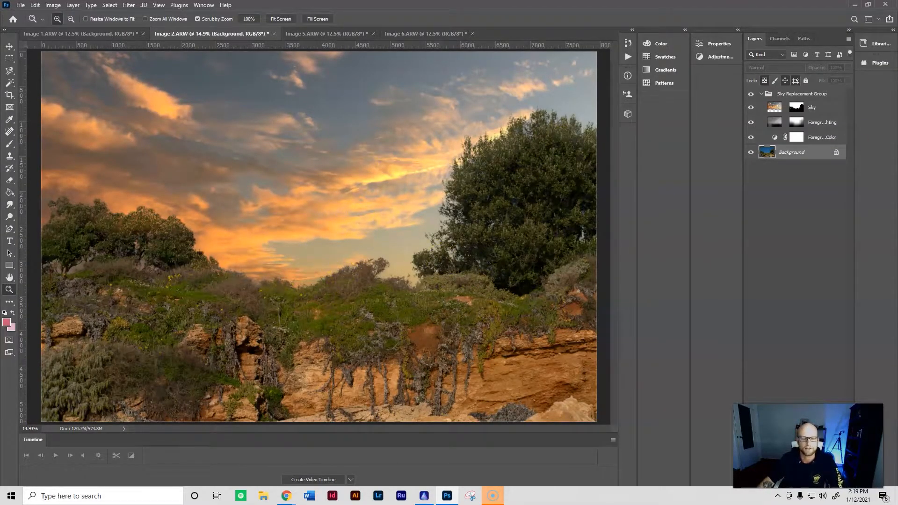
# - Start Sky Replacement on Image 5
pyautogui.click(332, 37)
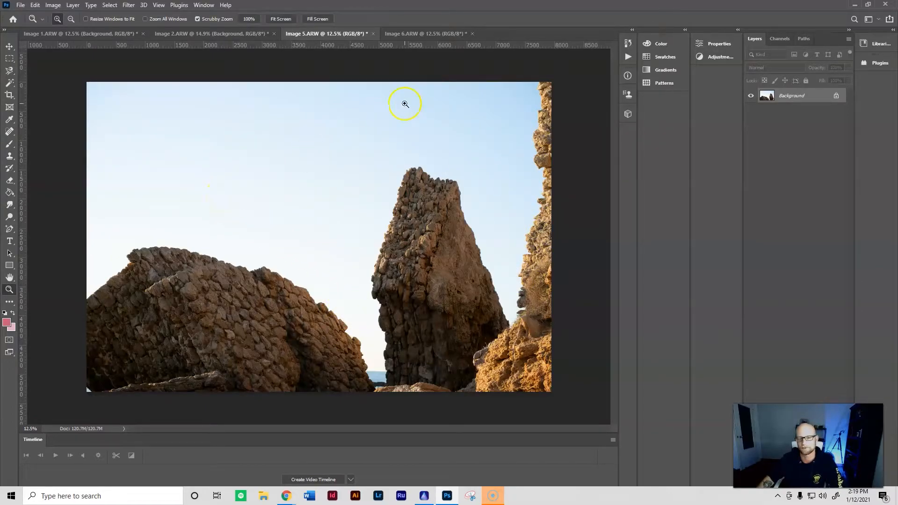
pyautogui.click(34, 8)
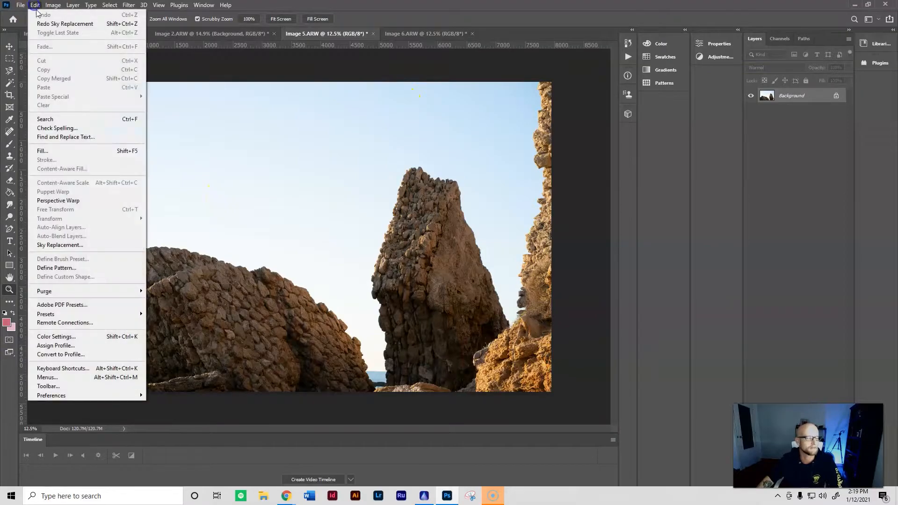
pyautogui.click(71, 245)
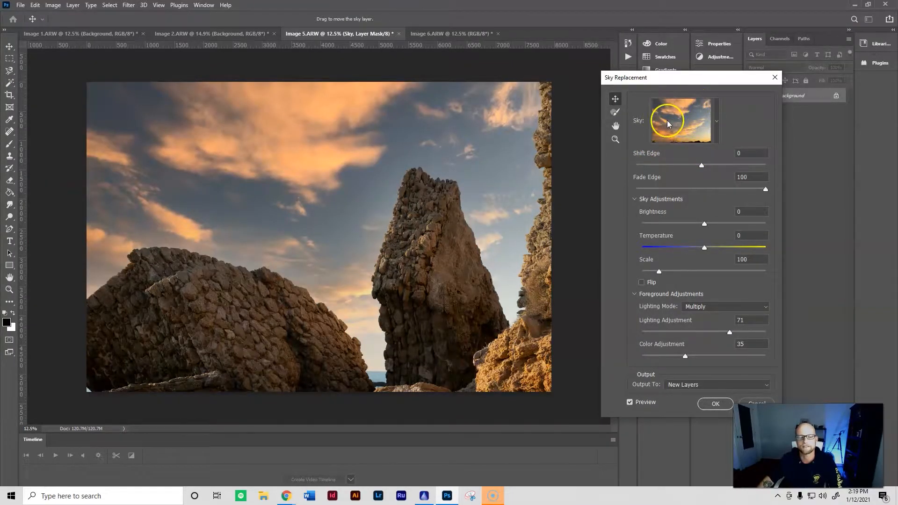
# - Preview the red and purple sunset preset from the Spectacular group, and choose the blue sky with scattered golden clouds instead
pyautogui.click(718, 127)
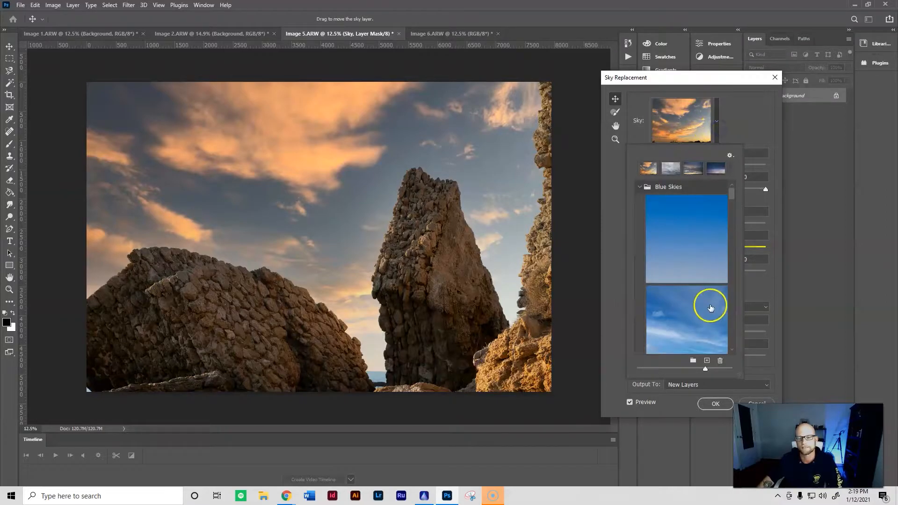
pyautogui.scroll(-4, 710, 305)
pyautogui.scroll(-5, 710, 307)
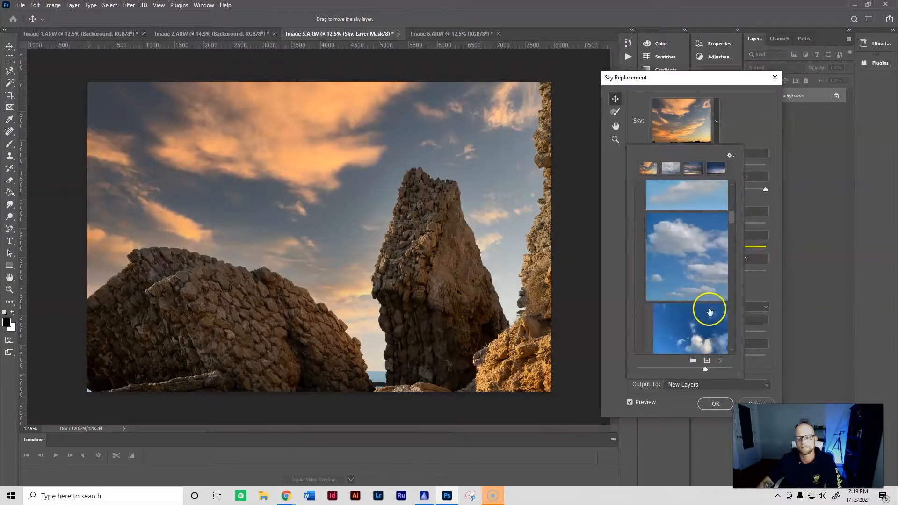
pyautogui.scroll(-5, 710, 309)
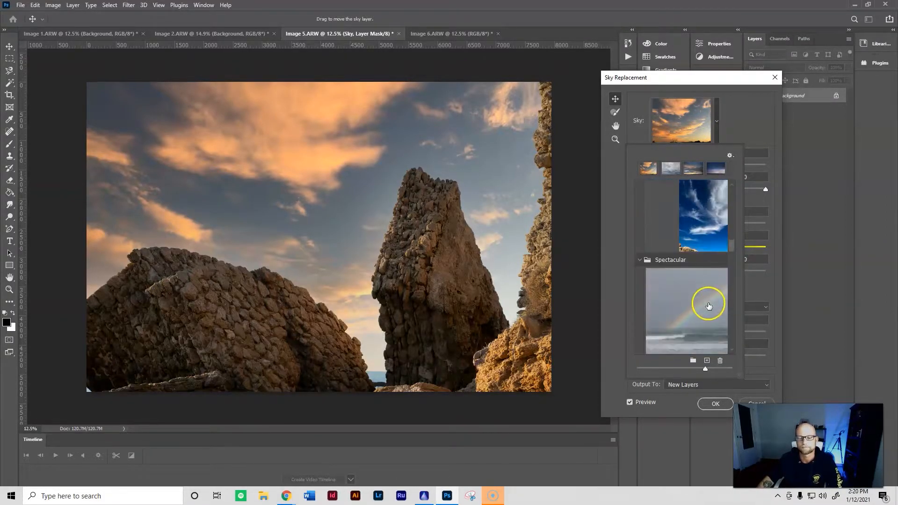
pyautogui.scroll(-4, 707, 307)
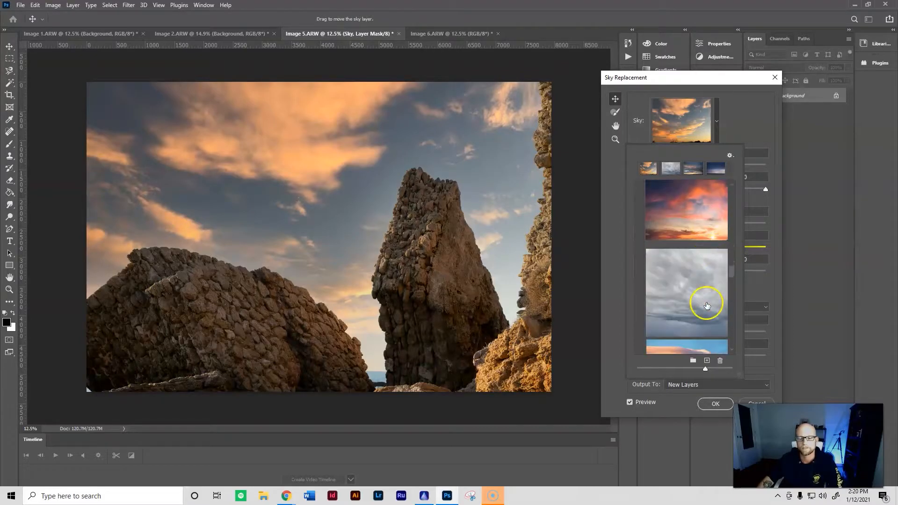
pyautogui.click(702, 219)
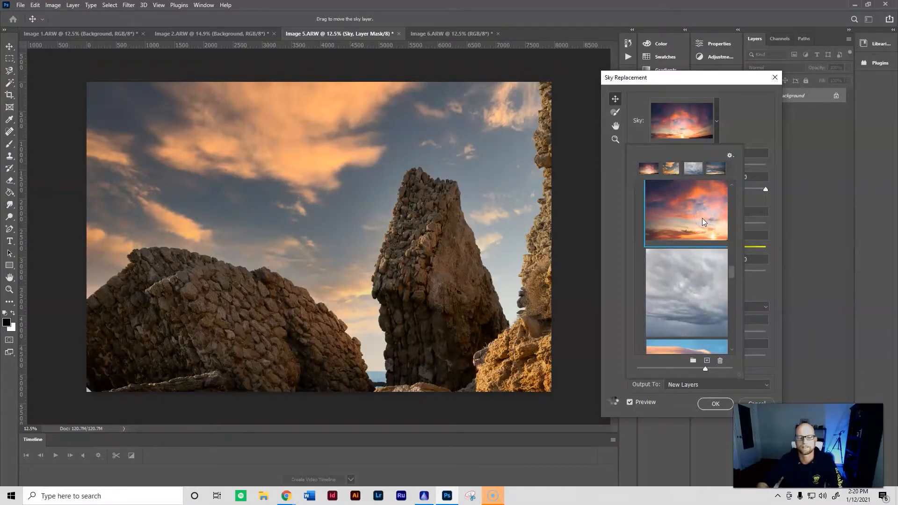
pyautogui.scroll(-4, 702, 222)
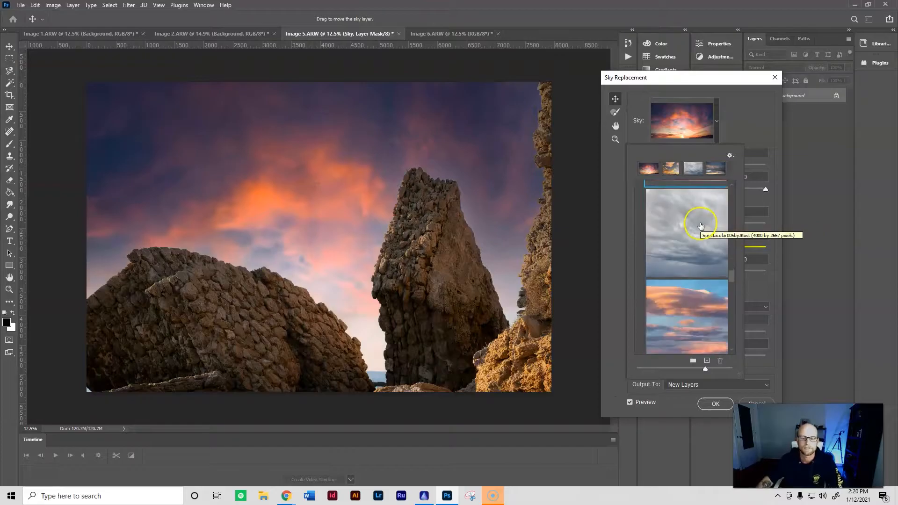
pyautogui.scroll(-2, 702, 225)
pyautogui.click(701, 229)
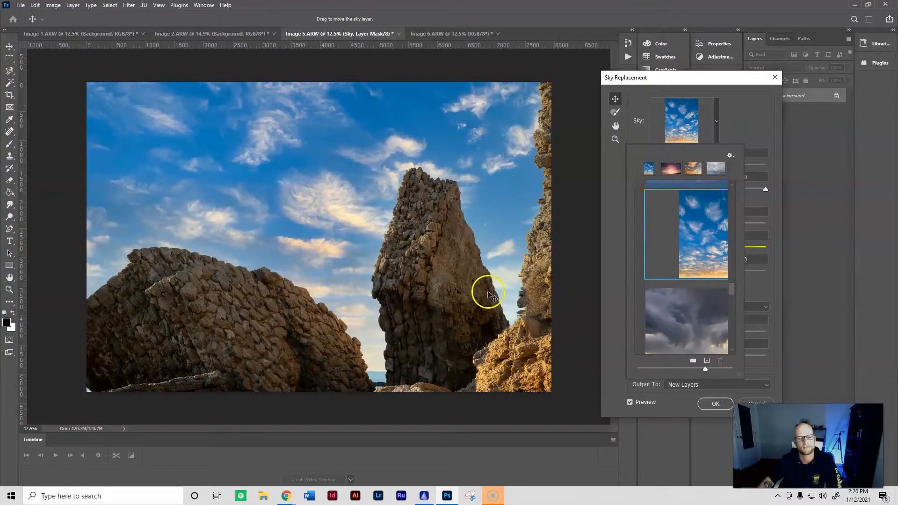
pyautogui.click(731, 125)
# - Set the sky Brightness to 40 and Lighting Adjustment to 56, and apply the new sky to Image 5 as new layers
pyautogui.moveTo(705, 223)
pyautogui.mouseDown()
pyautogui.moveTo(758, 225)
pyautogui.moveTo(668, 226)
pyautogui.moveTo(719, 228)
pyautogui.mouseUp()
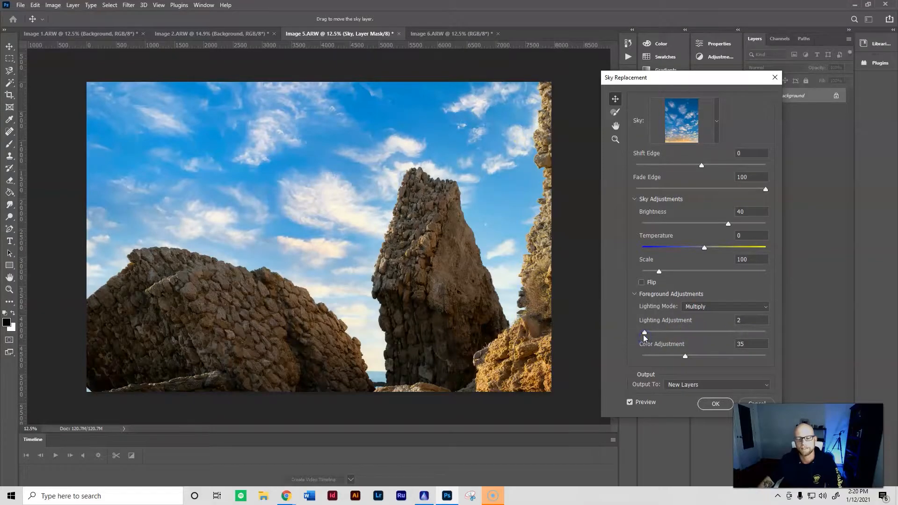
pyautogui.moveTo(644, 333); pyautogui.dragTo(710, 332)
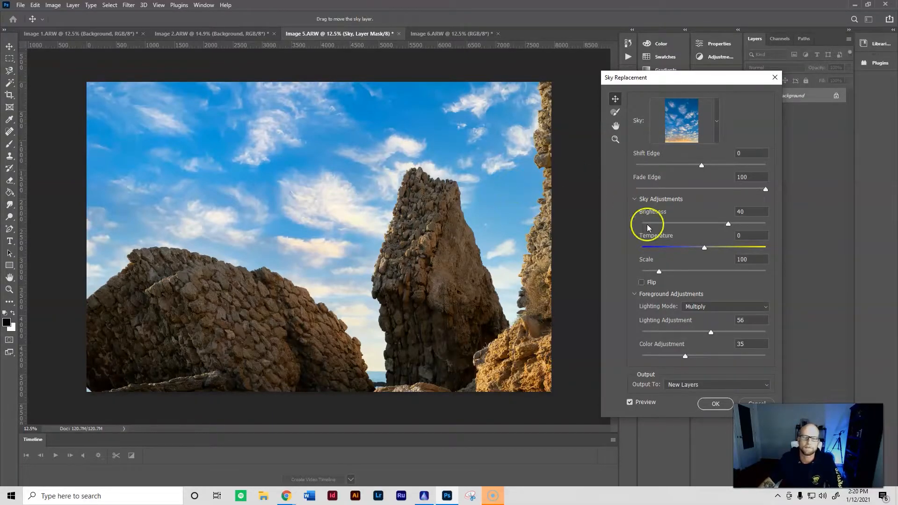
pyautogui.click(716, 403)
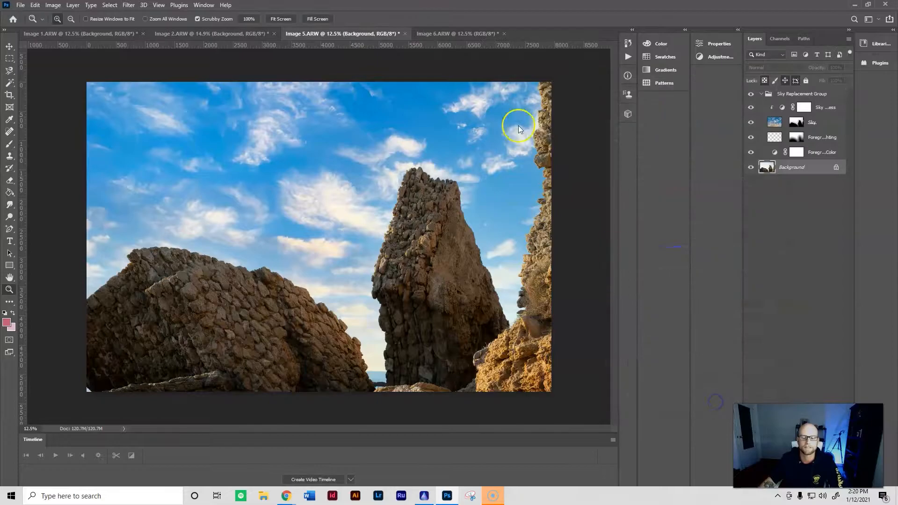
# - Switch to Image 6 and start Sky Replacement on it
pyautogui.click(440, 34)
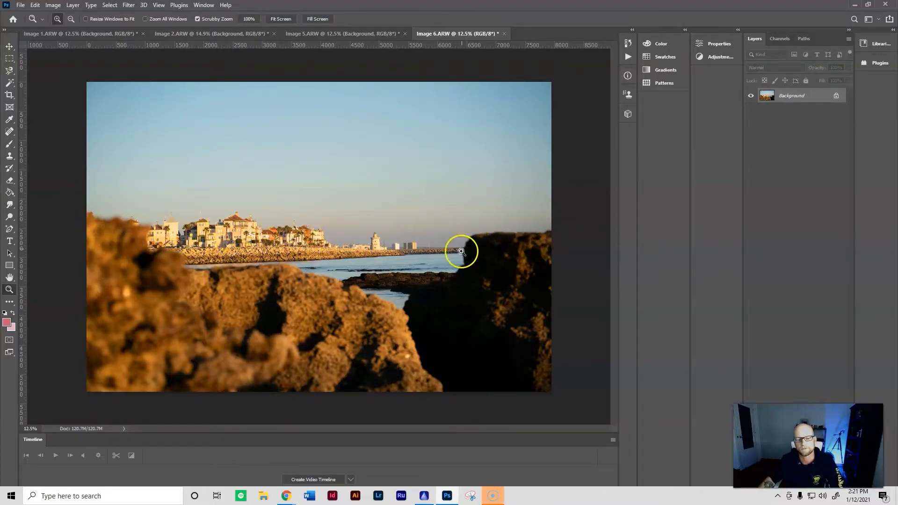
pyautogui.click(35, 5)
pyautogui.click(58, 245)
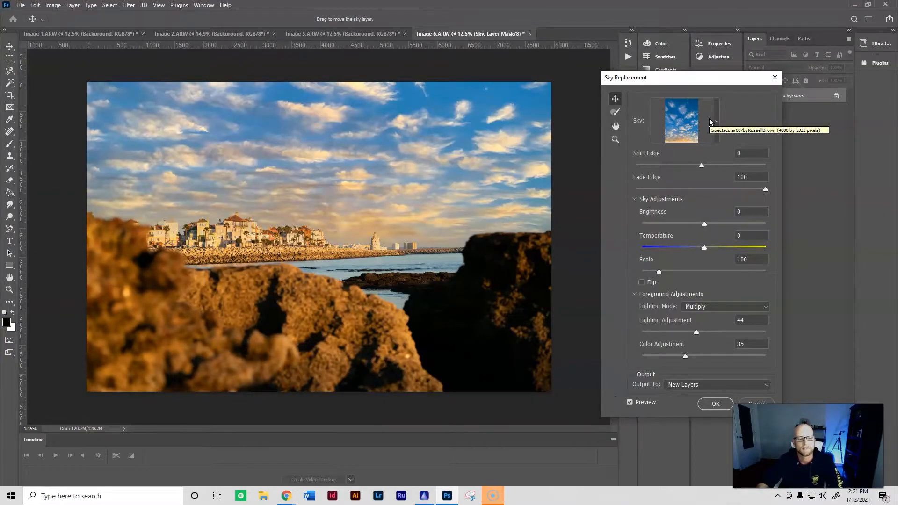
# - Browse the sky presets, choose the blue-grey sky with large orange clouds from the Sunsets group, and apply it to Image 6 as new layers
pyautogui.click(716, 121)
pyautogui.click(717, 276)
pyautogui.scroll(-5, 717, 276)
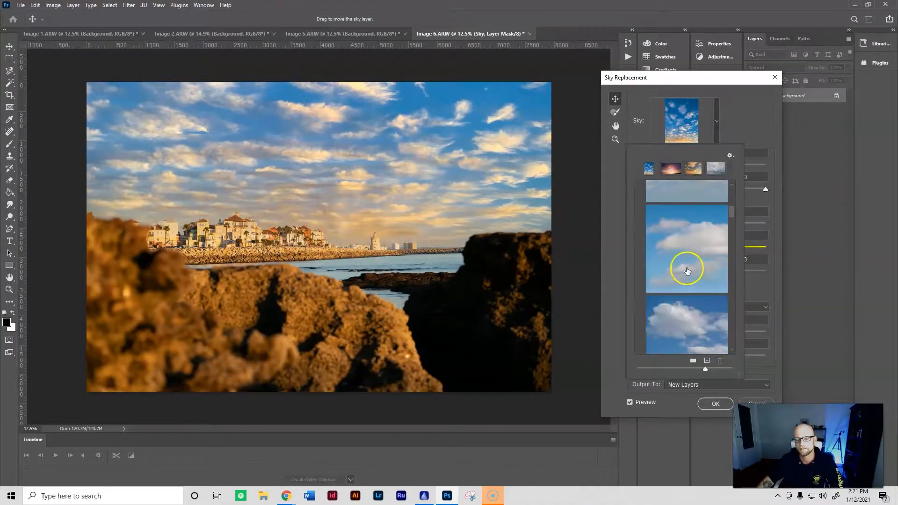
pyautogui.scroll(-8, 683, 271)
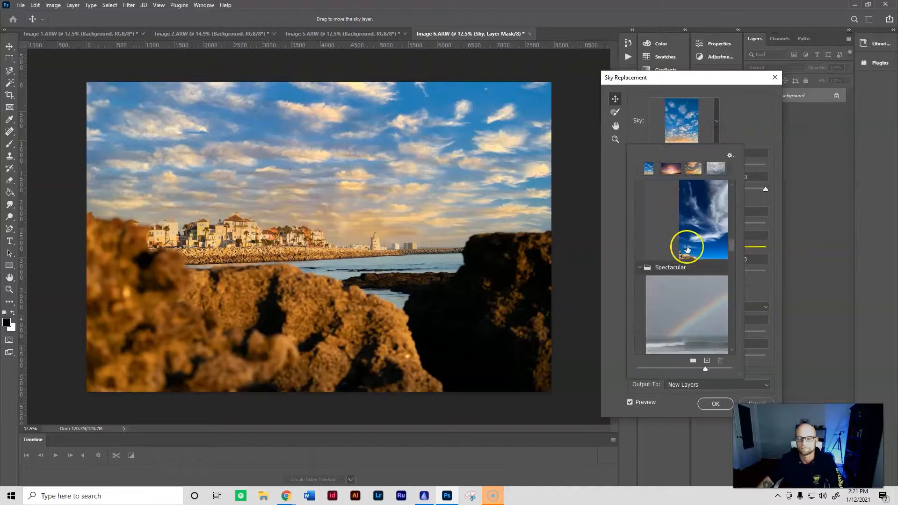
pyautogui.scroll(-6, 684, 236)
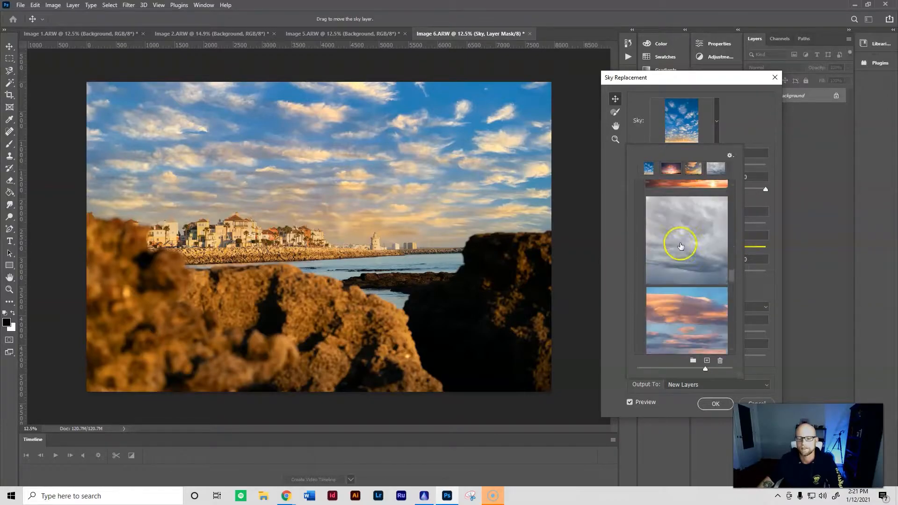
pyautogui.scroll(-8, 681, 245)
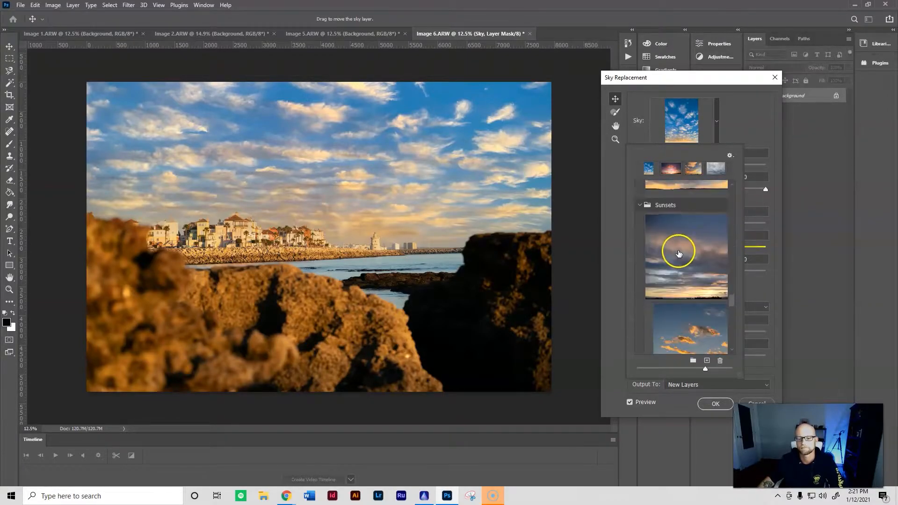
pyautogui.scroll(-8, 677, 255)
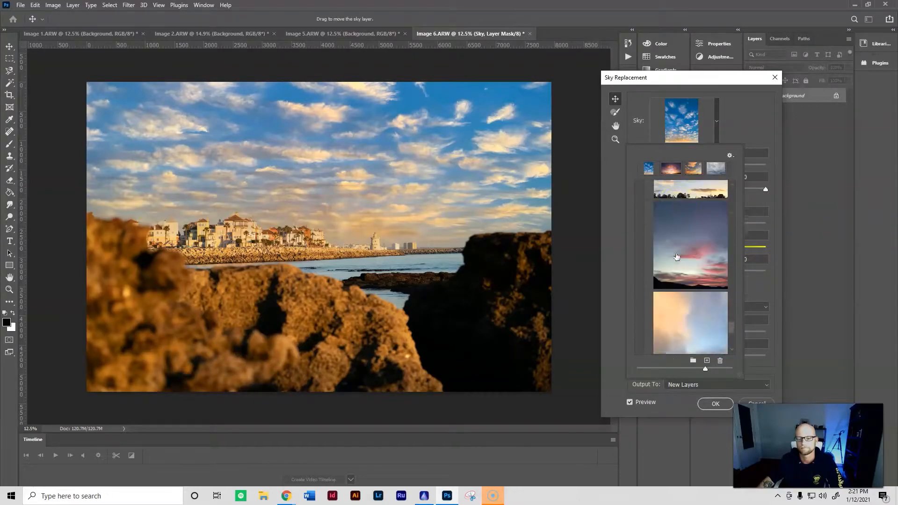
pyautogui.scroll(5, 676, 256)
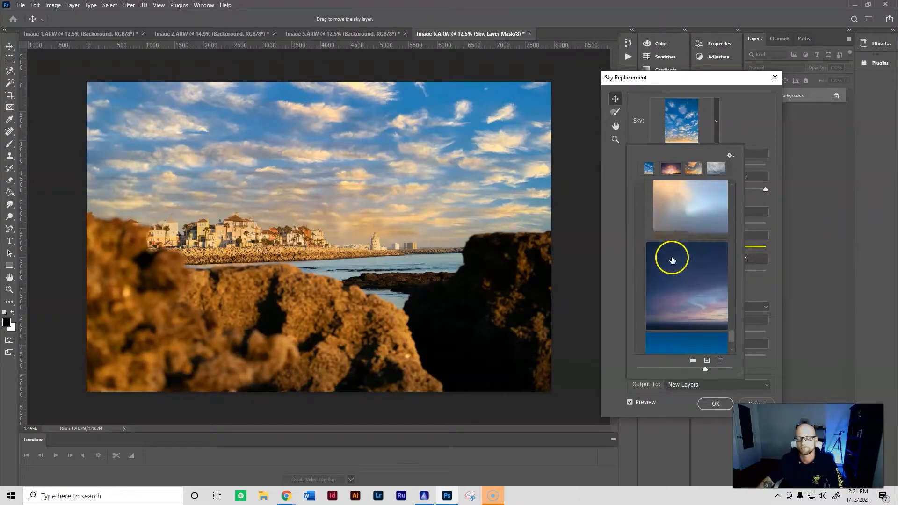
pyautogui.scroll(6, 672, 260)
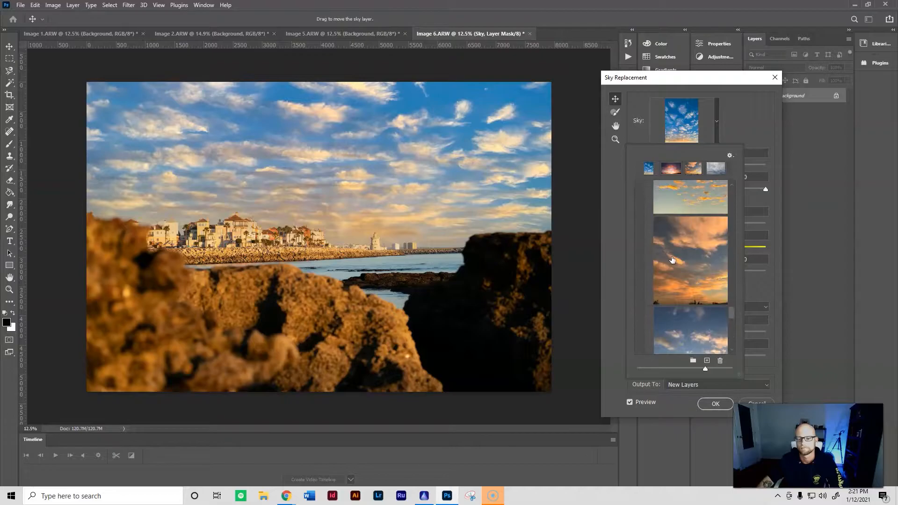
pyautogui.click(714, 281)
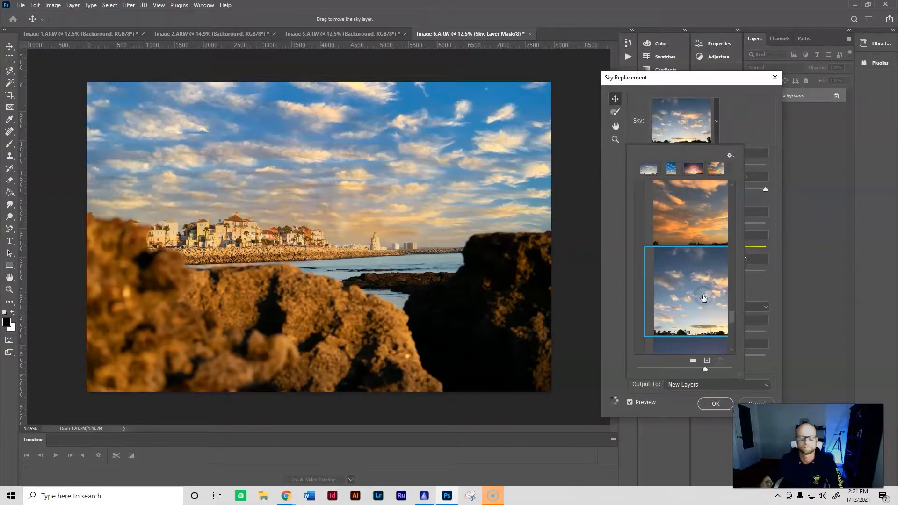
pyautogui.click(694, 227)
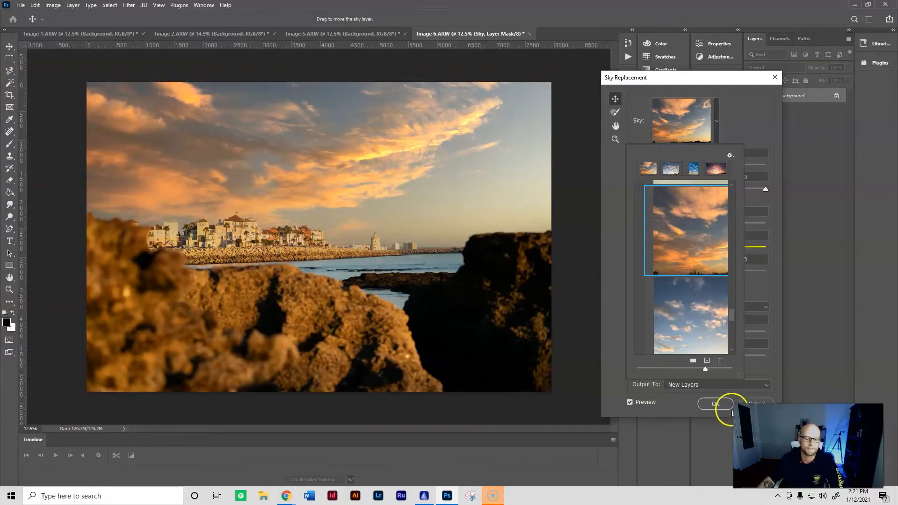
pyautogui.click(723, 405)
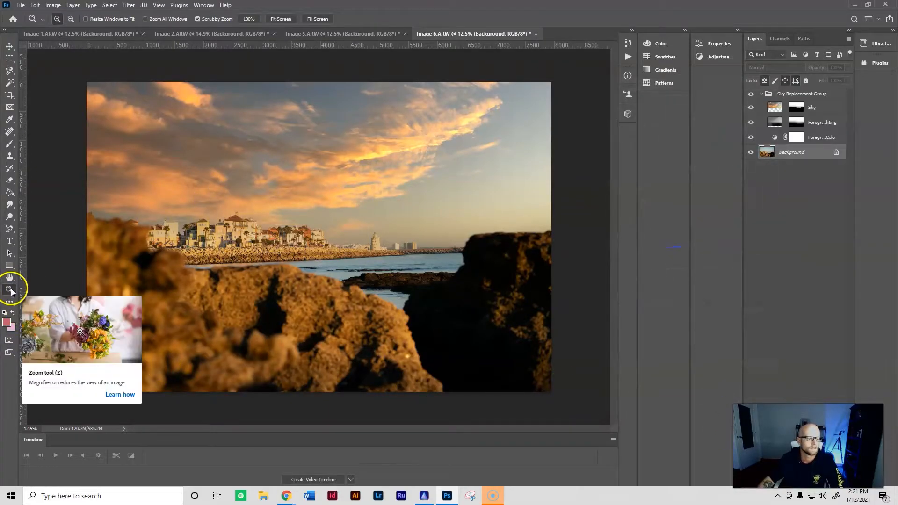
# - Inspect the edge between the new sky and the building rooftops in Image 6 up close, and return to the full image
pyautogui.click(236, 214)
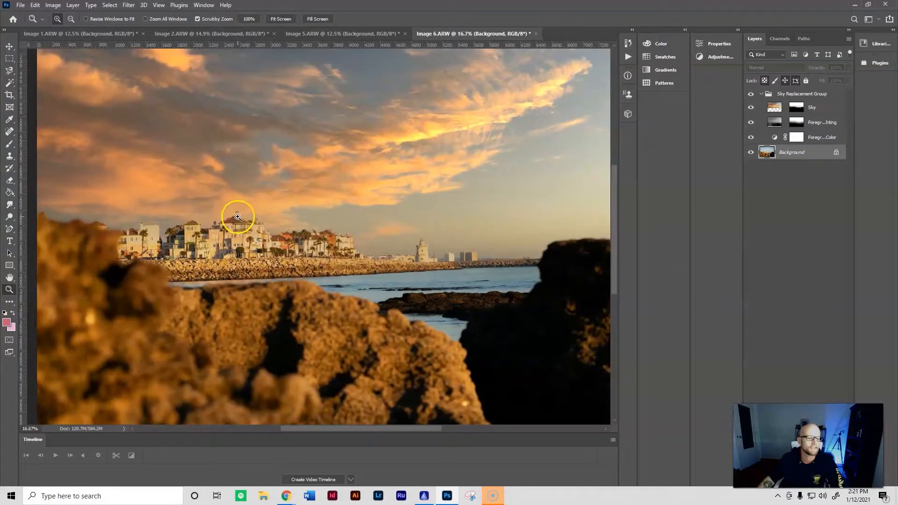
pyautogui.click(237, 217)
pyautogui.click(238, 216)
pyautogui.click(237, 217)
pyautogui.click(237, 216)
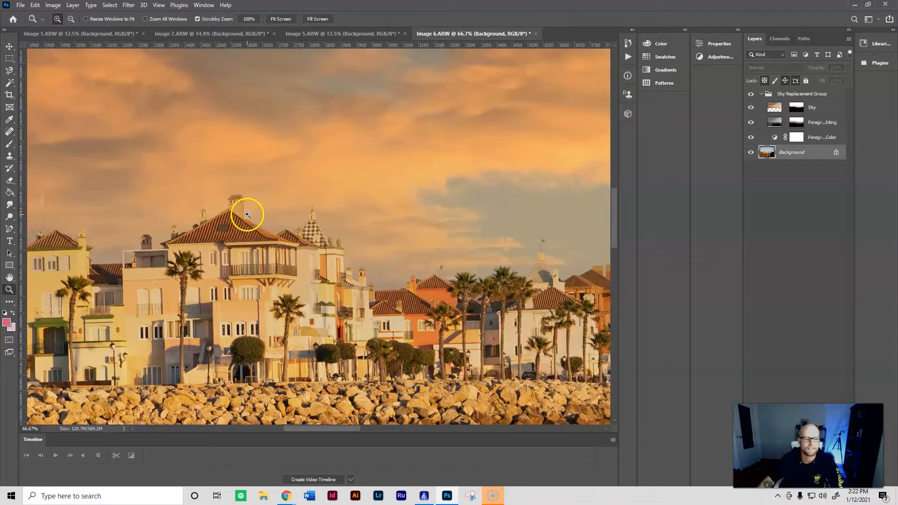
pyautogui.hotkey('ctrl', '0')
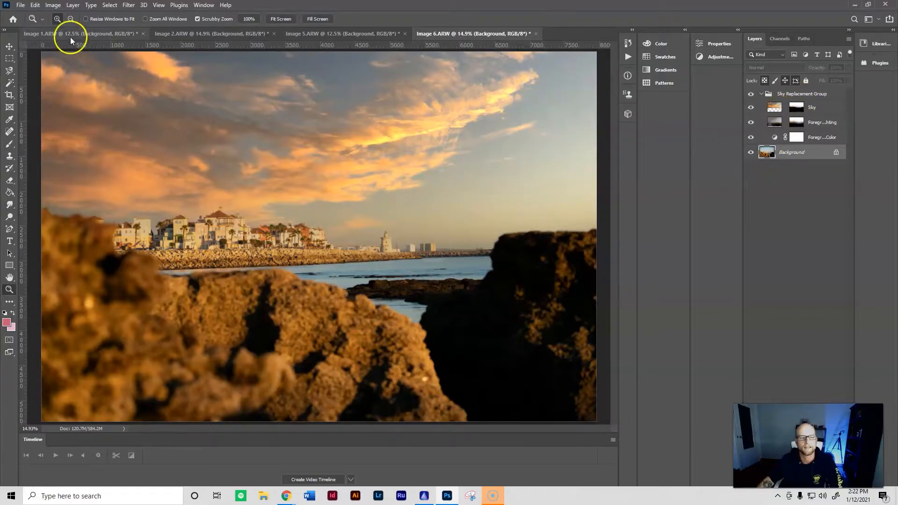
# - Run Sky Replacement again on Image 6 with Shift Edge -54 and Fade Edge 48, and output the result as new layers
pyautogui.click(34, 6)
pyautogui.click(79, 246)
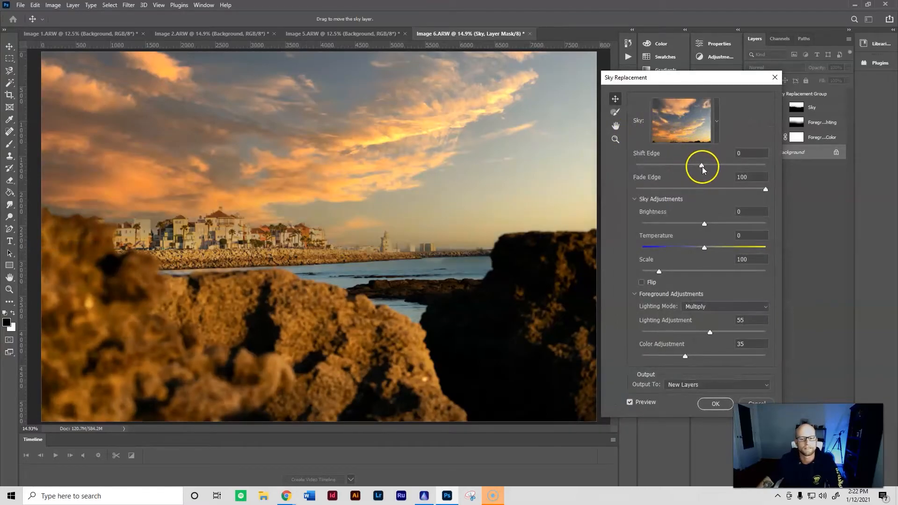
pyautogui.moveTo(703, 166); pyautogui.dragTo(725, 166)
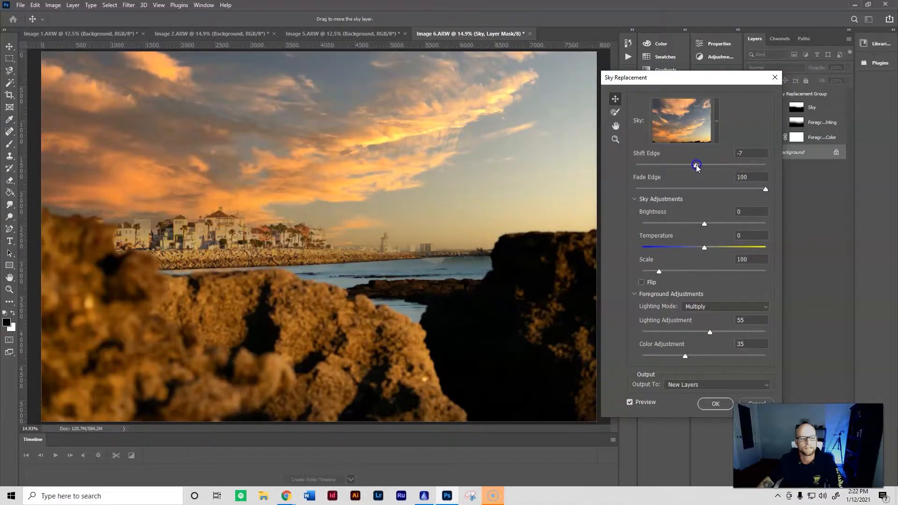
pyautogui.moveTo(696, 166); pyautogui.dragTo(694, 166)
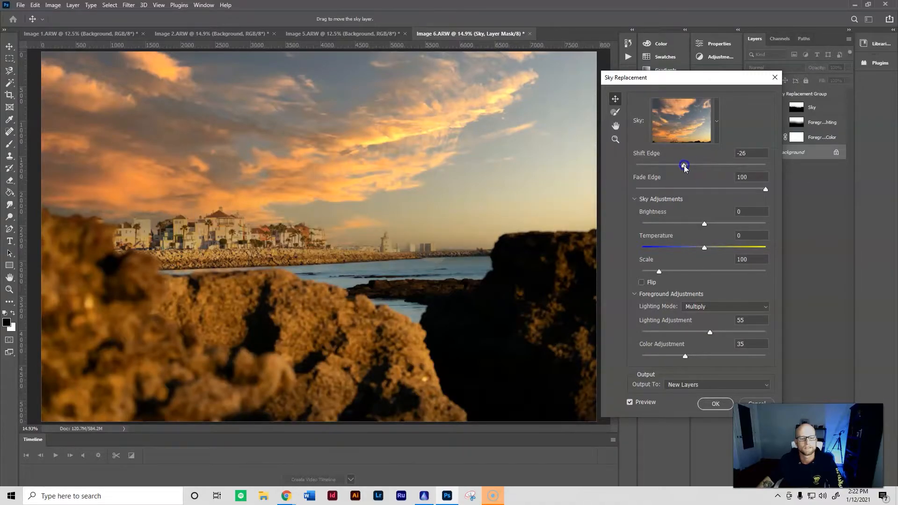
pyautogui.moveTo(766, 190); pyautogui.dragTo(764, 190)
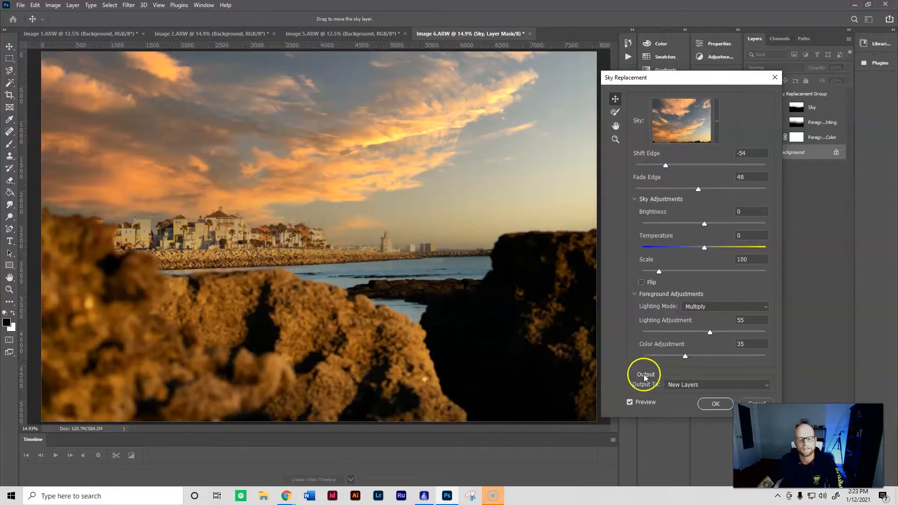
pyautogui.click(716, 403)
pyautogui.press('z')
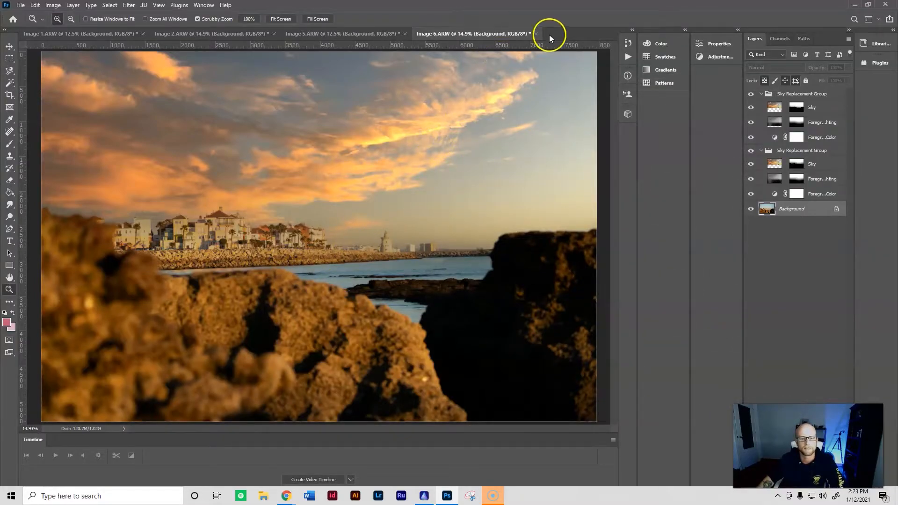
# - Switch to Luminar AI with Image 1 open for editing, and view the rocks briefly at 100% zoom
pyautogui.click(854, 6)
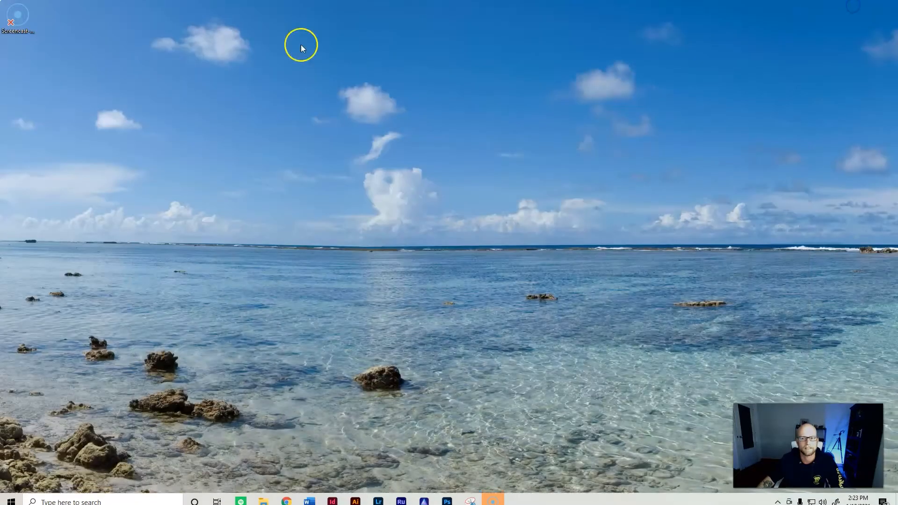
pyautogui.click(422, 497)
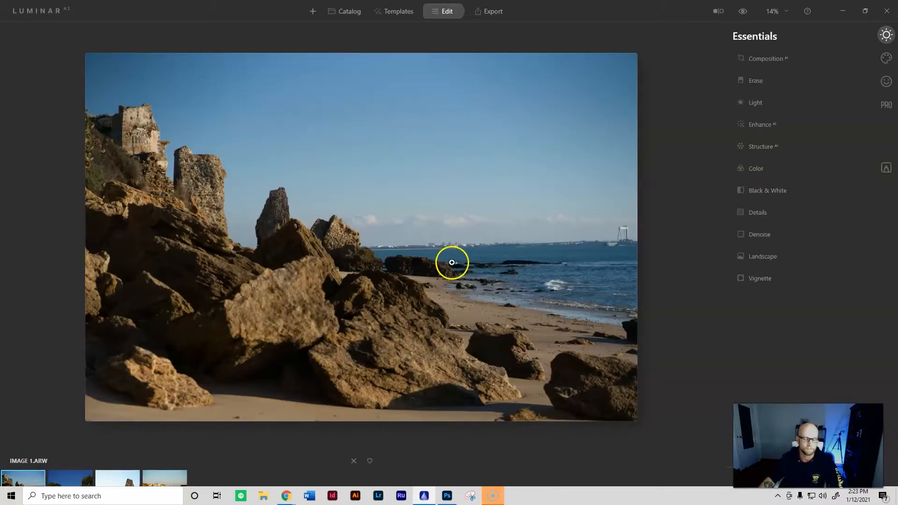
pyautogui.click(475, 382)
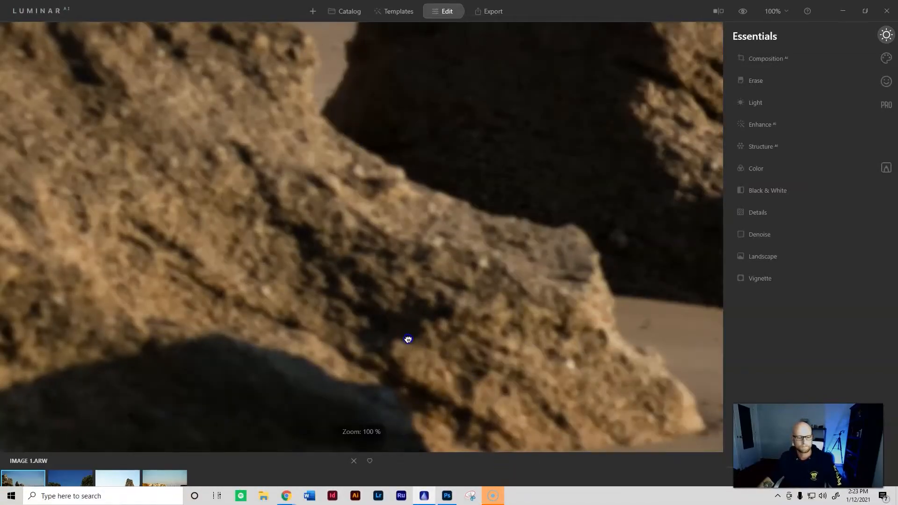
pyautogui.click(411, 279)
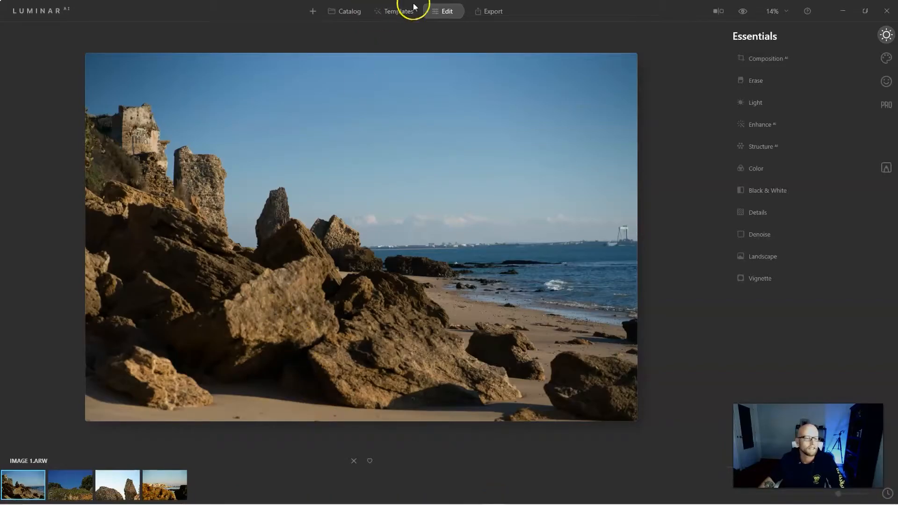
# - Browse the Sky AI presets in the Creative tools and apply Dramatic Sunset 4 to Image 1
pyautogui.click(885, 58)
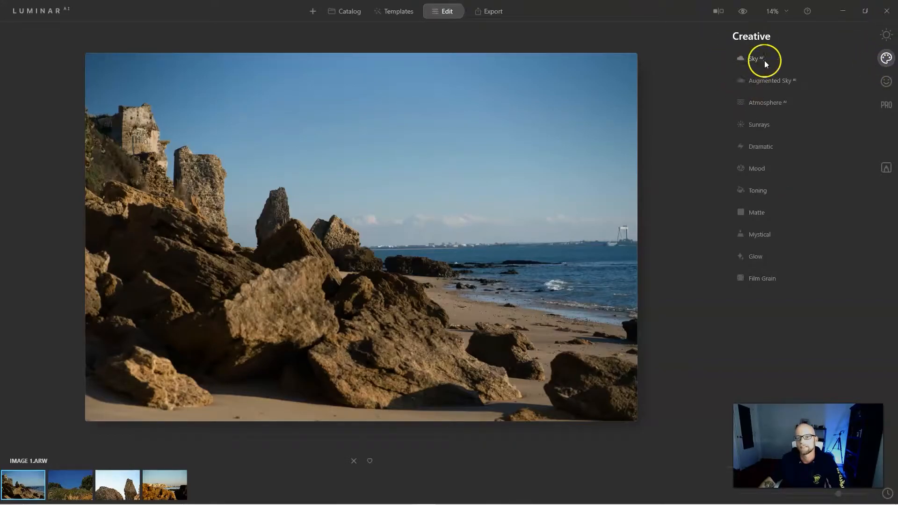
pyautogui.click(751, 60)
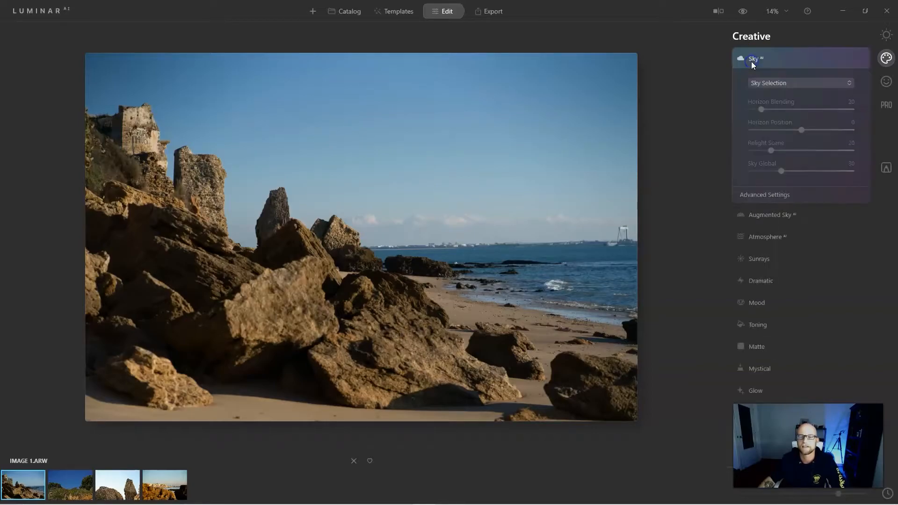
pyautogui.click(767, 84)
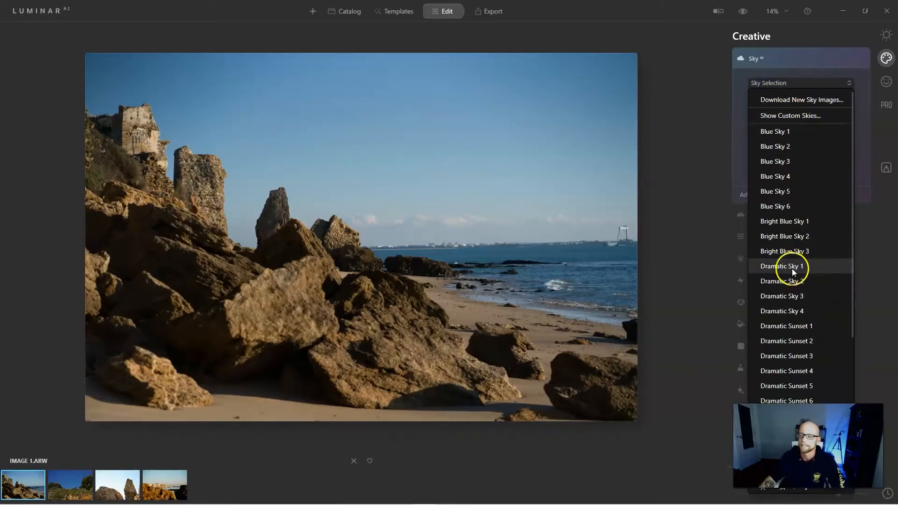
pyautogui.scroll(-5, 774, 373)
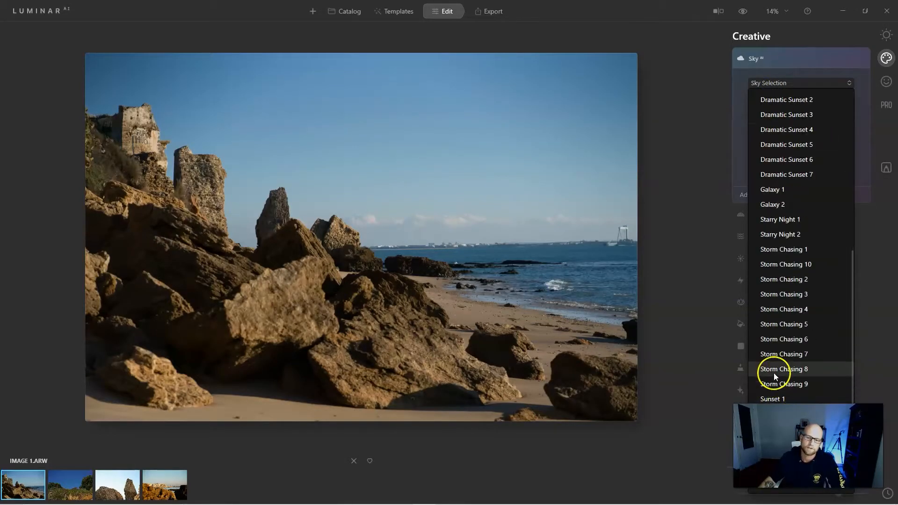
pyautogui.scroll(5, 771, 372)
pyautogui.scroll(1, 771, 371)
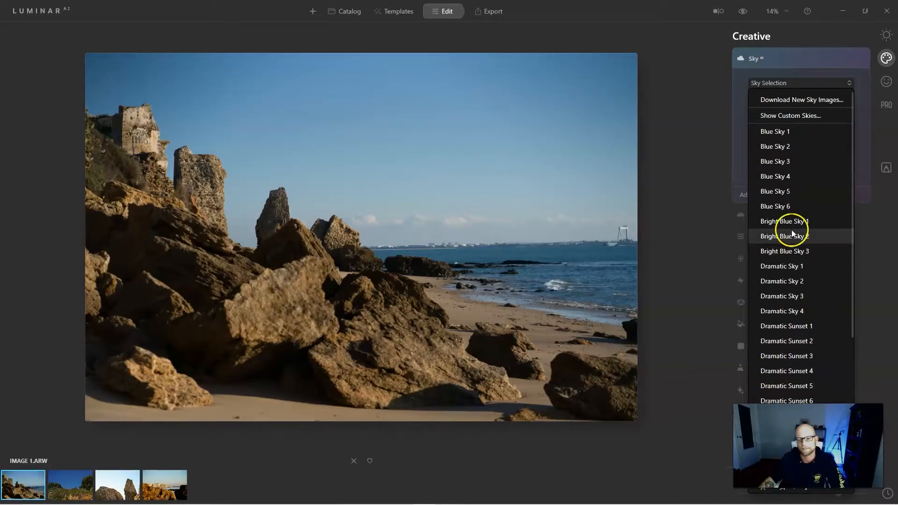
pyautogui.click(803, 372)
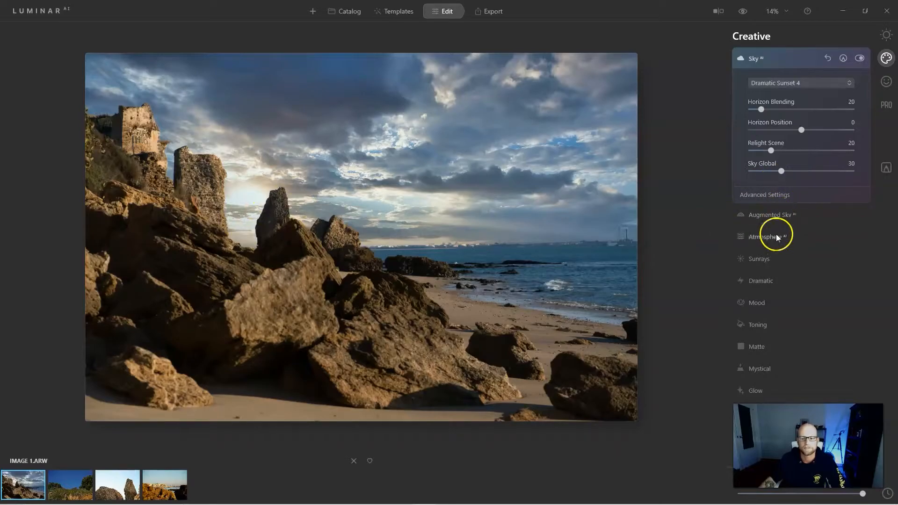
# - Set the Sky AI Relight Scene to 9, and try a stronger Sky Global before reducing it again
pyautogui.moveTo(771, 151)
pyautogui.mouseDown()
pyautogui.moveTo(829, 150)
pyautogui.moveTo(760, 154)
pyautogui.mouseUp()
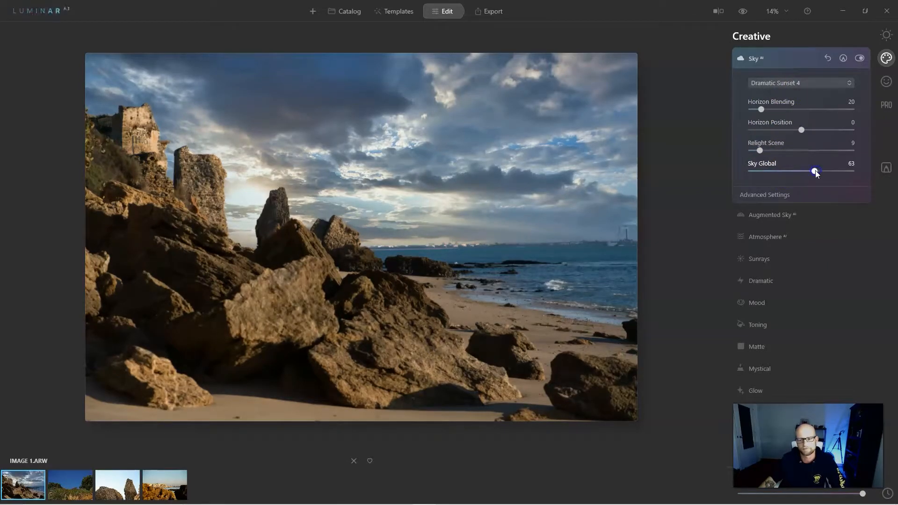
pyautogui.moveTo(815, 170); pyautogui.dragTo(779, 171)
# - Add Sunrays to Image 1 with the sun centre beside the ruined tower, Amount 34, Sunrays Length 21 and Penetration 24
pyautogui.click(762, 262)
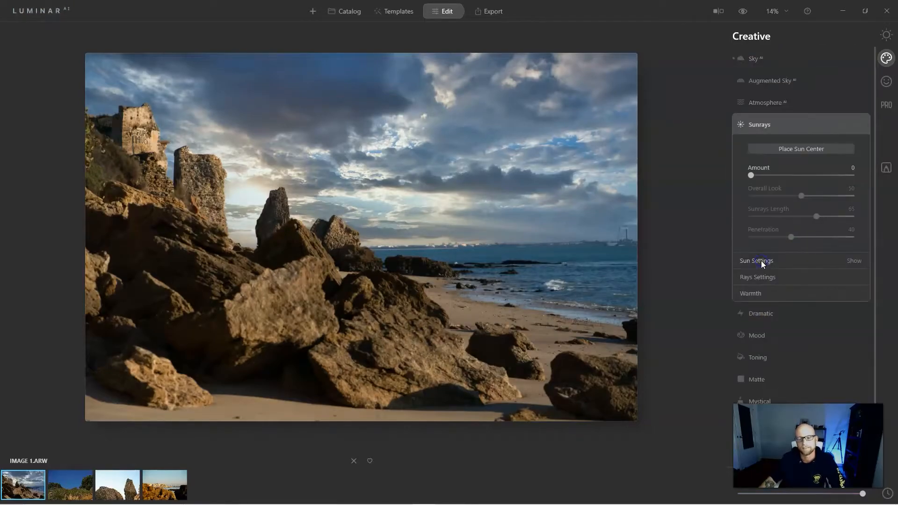
pyautogui.click(801, 148)
pyautogui.moveTo(256, 140); pyautogui.dragTo(247, 200)
pyautogui.moveTo(751, 175); pyautogui.dragTo(785, 177)
pyautogui.moveTo(813, 216)
pyautogui.mouseDown()
pyautogui.moveTo(772, 218)
pyautogui.moveTo(774, 236)
pyautogui.mouseUp()
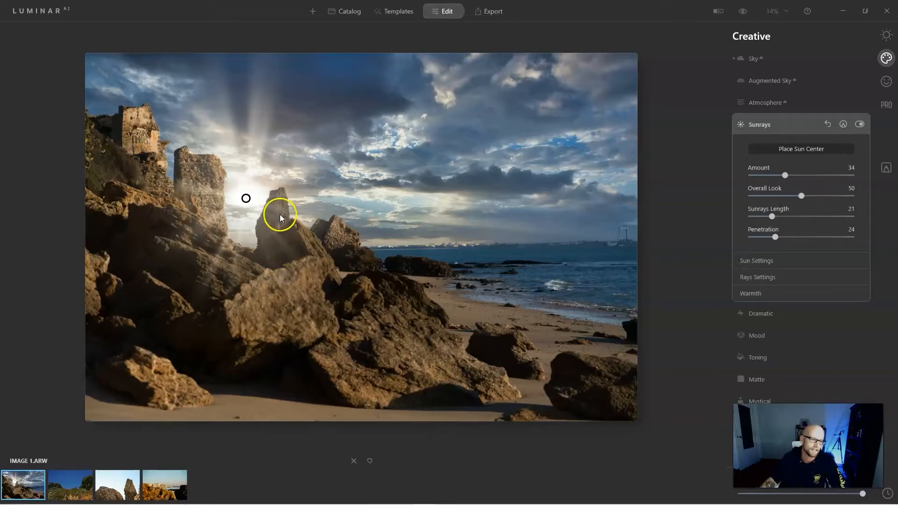
# - Open Image 2 and replace its sky with the Dramatic Sky 3 preset in Sky AI
pyautogui.click(81, 489)
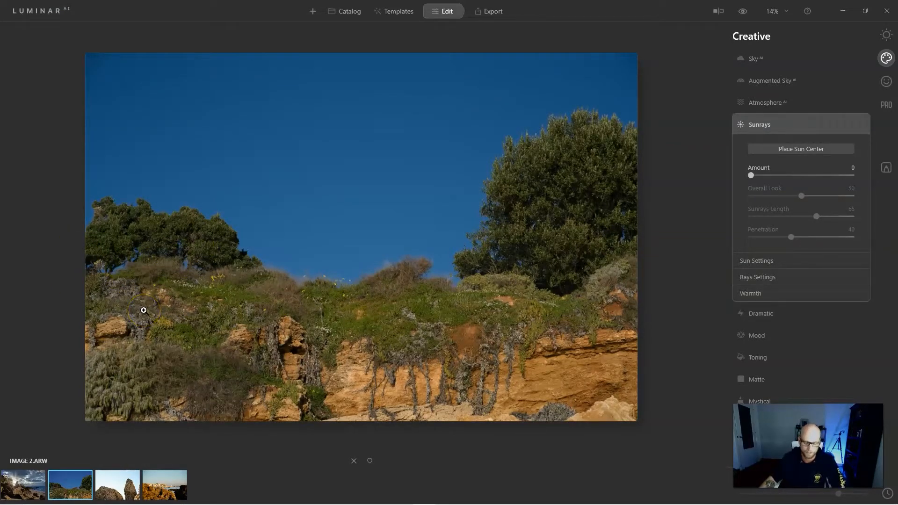
pyautogui.click(759, 60)
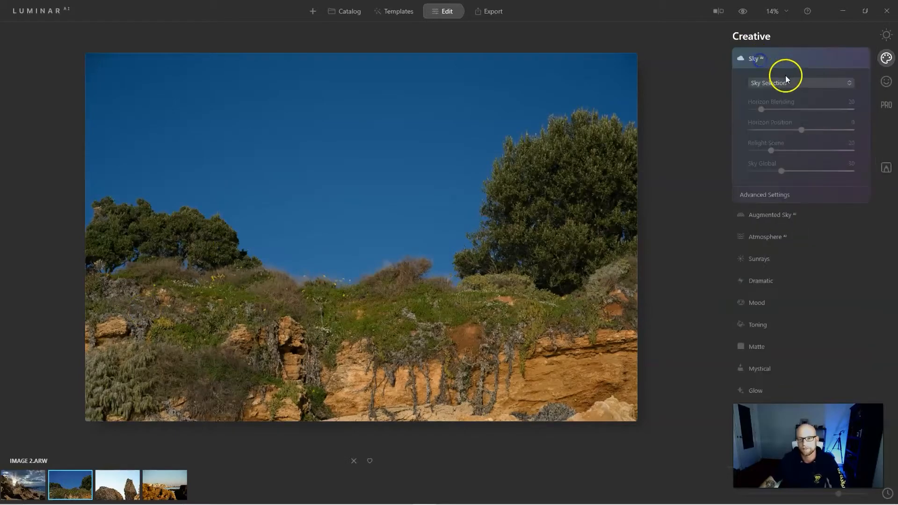
pyautogui.click(780, 83)
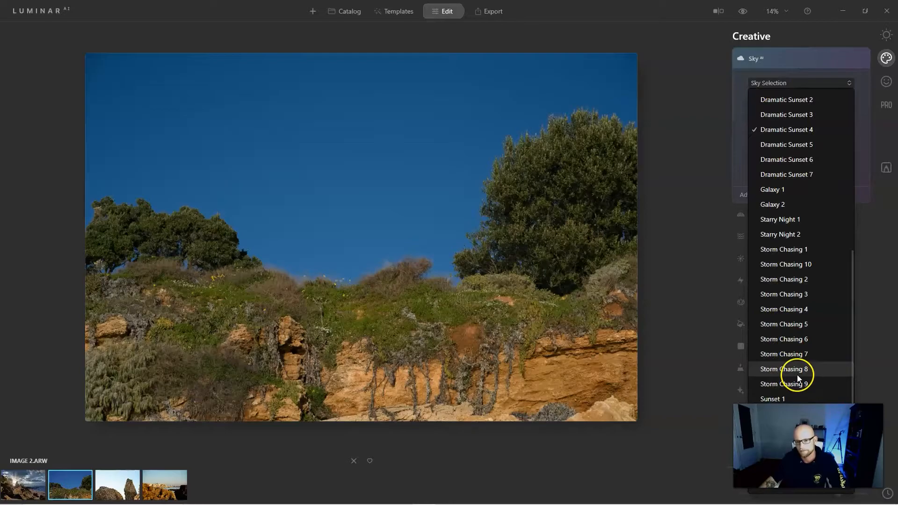
pyautogui.scroll(5, 797, 374)
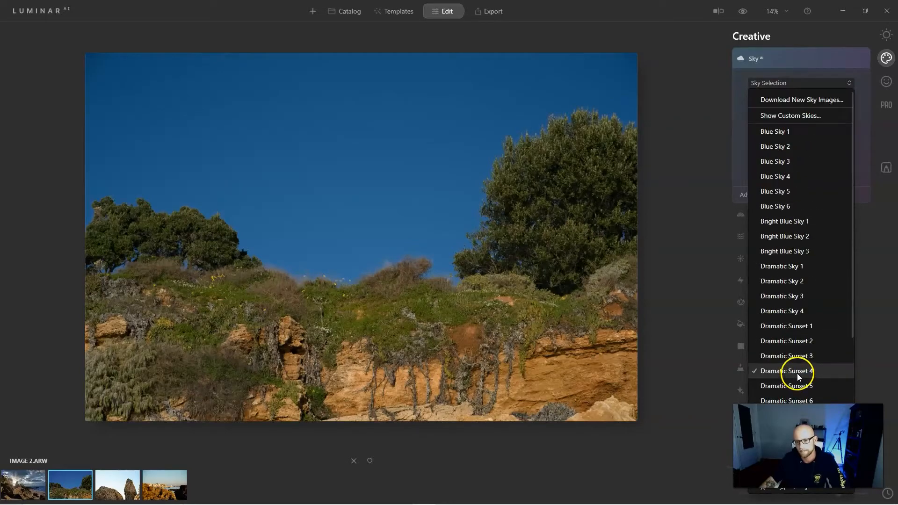
pyautogui.click(804, 297)
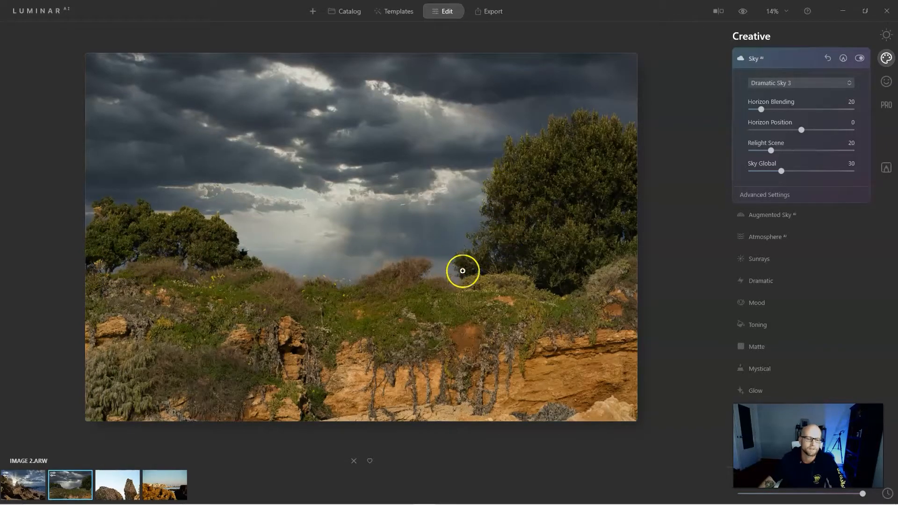
# - Compare Image 2 before and after the sky replacement by sweeping the split view across the photo, and close the comparison
pyautogui.click(718, 11)
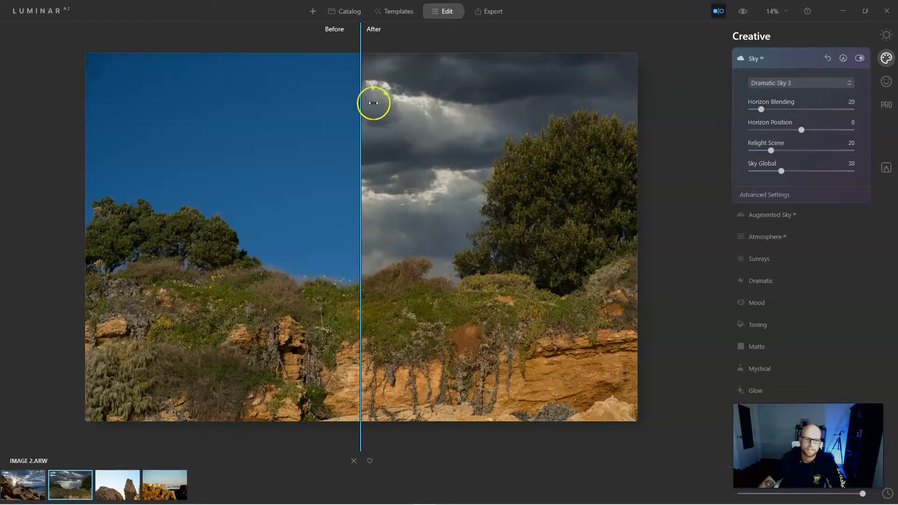
pyautogui.moveTo(363, 37); pyautogui.dragTo(451, 131)
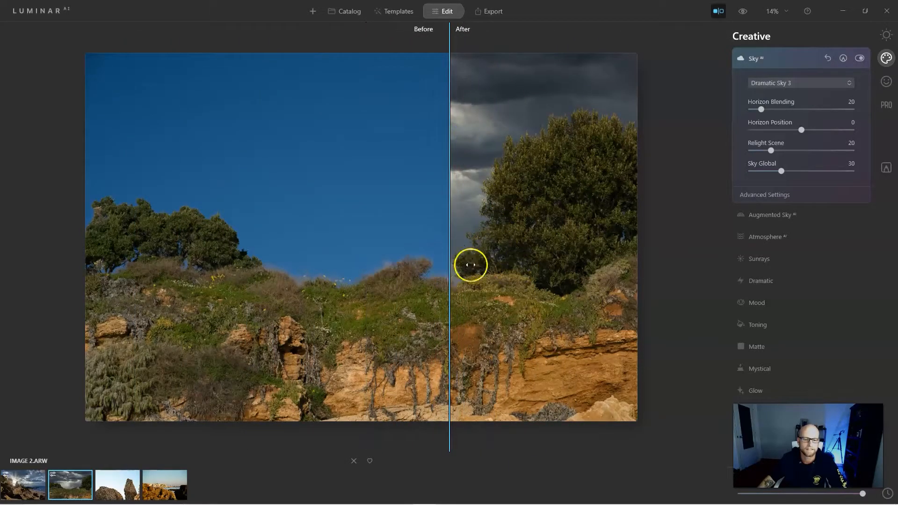
pyautogui.moveTo(449, 30); pyautogui.dragTo(34, 116)
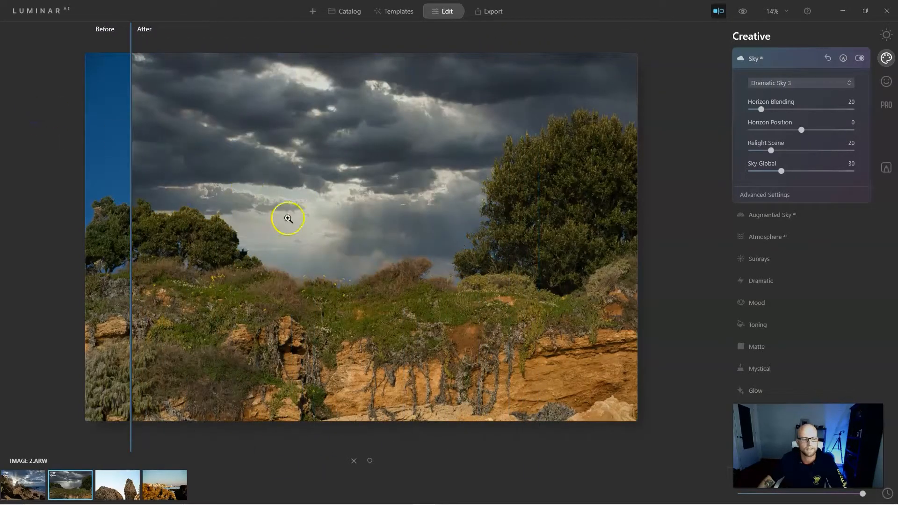
pyautogui.click(718, 11)
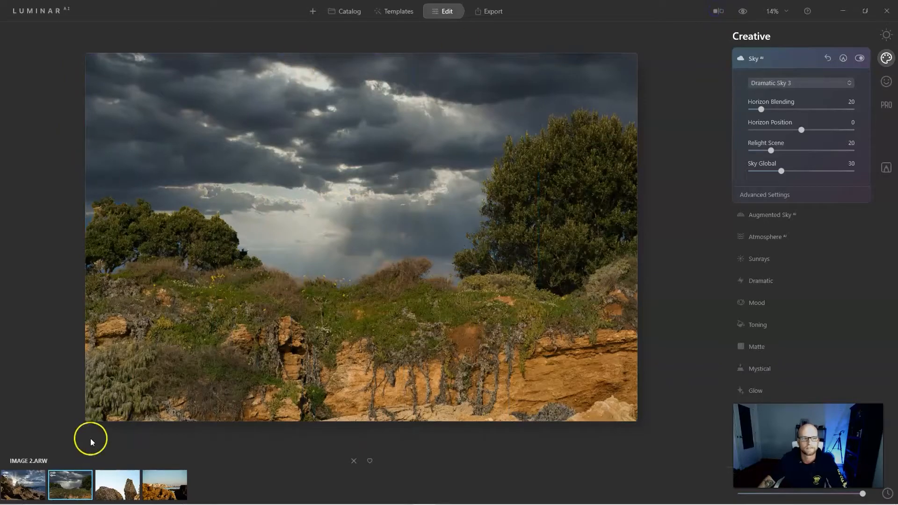
# - Open Image 5 and apply the Galaxy 2 sky from Sky AI
pyautogui.click(113, 475)
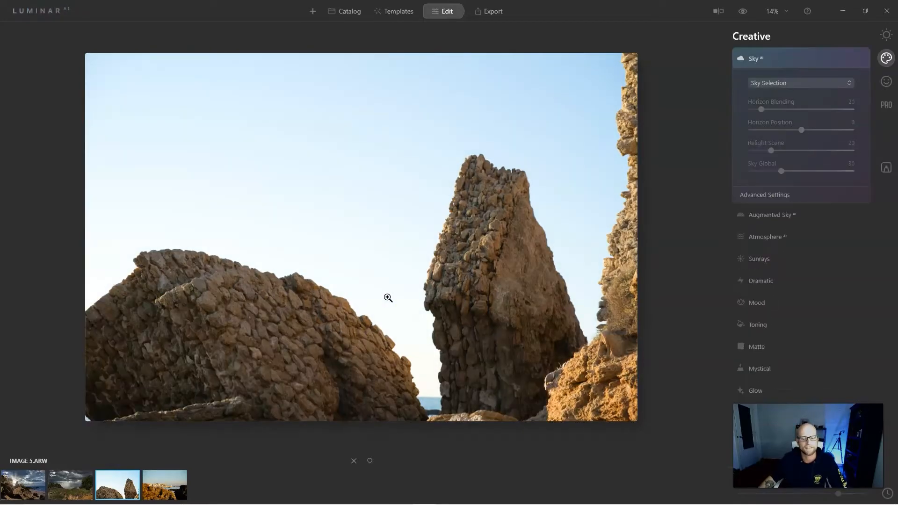
pyautogui.click(365, 214)
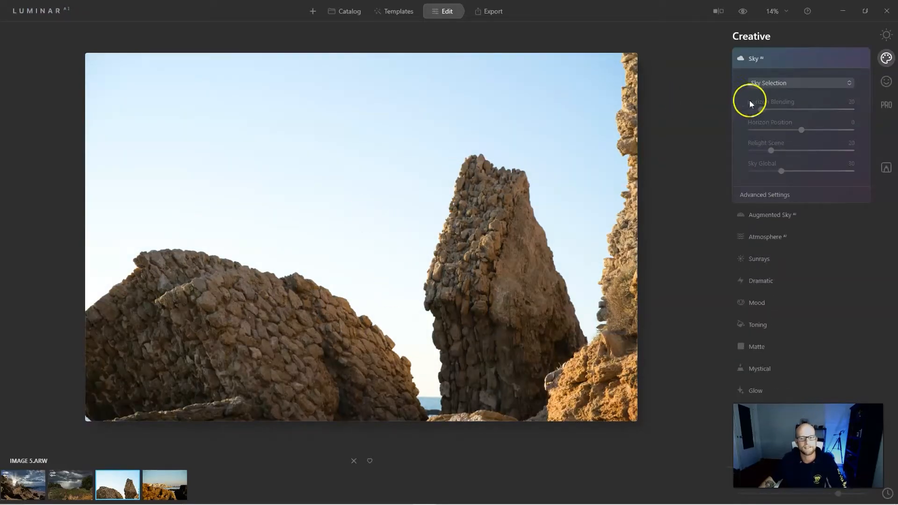
pyautogui.click(798, 82)
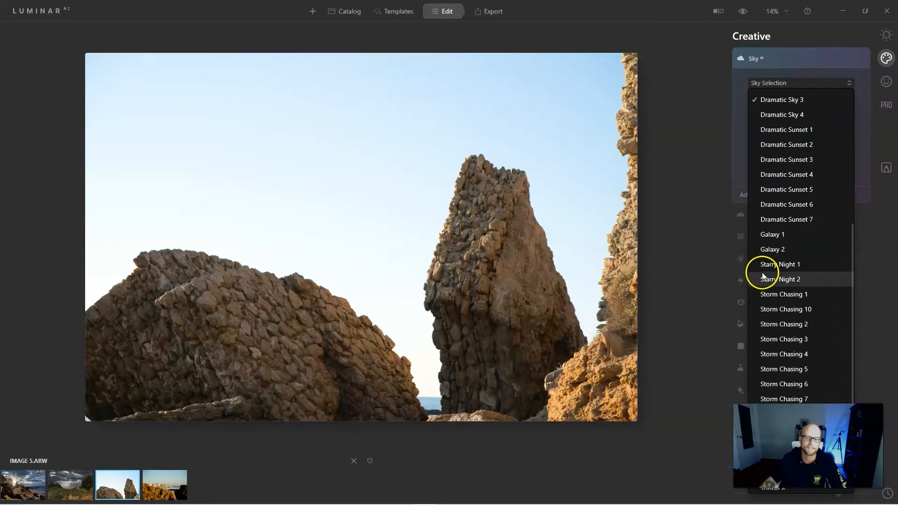
pyautogui.click(786, 250)
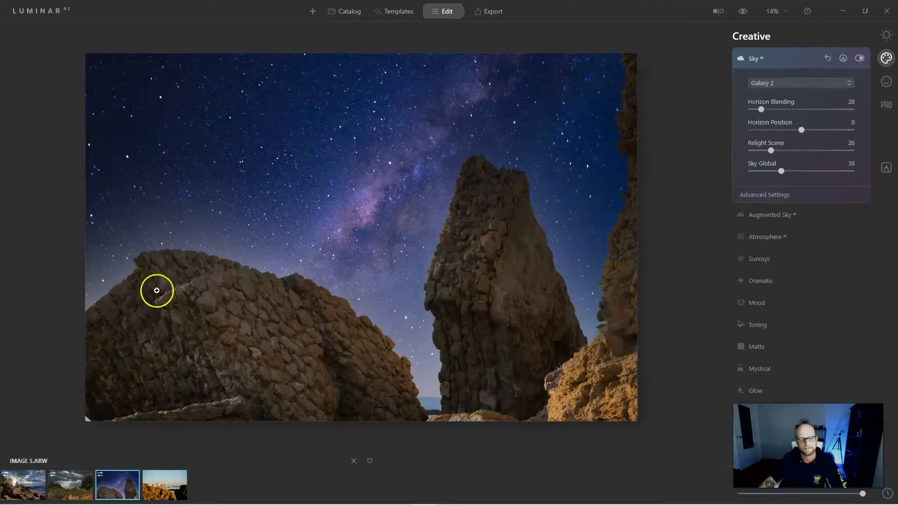
# - Set Image 5's Relight Scene to 76 and Sky Global to 60 while comparing the galaxy sky before and after
pyautogui.click(719, 13)
pyautogui.moveTo(130, 118); pyautogui.dragTo(375, 137)
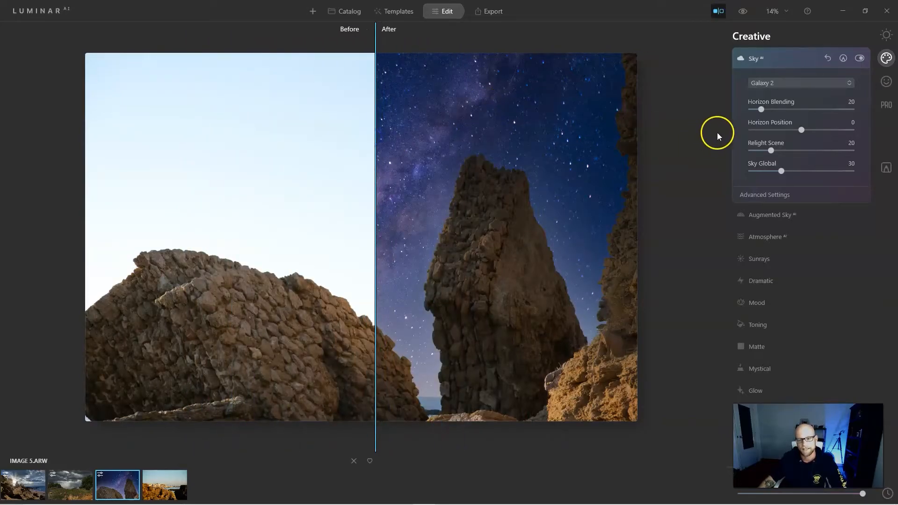
pyautogui.moveTo(772, 149); pyautogui.dragTo(827, 152)
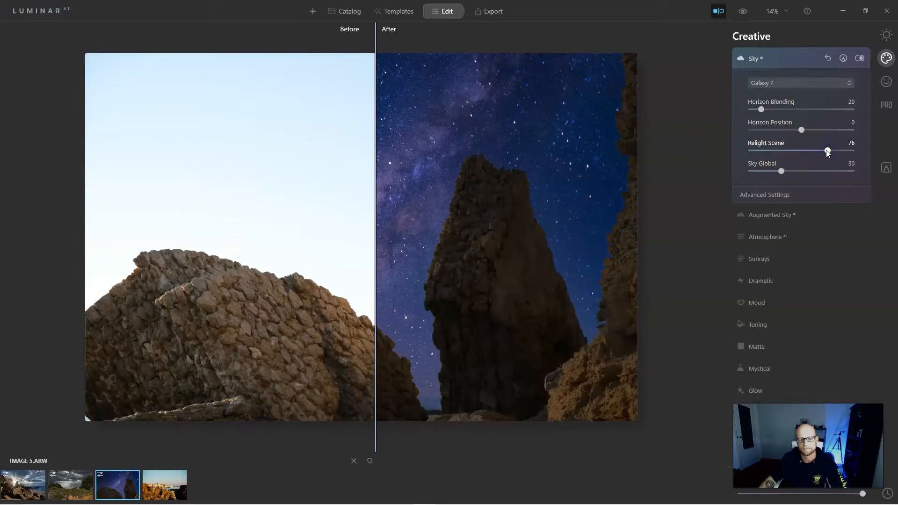
pyautogui.moveTo(778, 172); pyautogui.dragTo(811, 171)
pyautogui.moveTo(376, 37); pyautogui.dragTo(131, 70)
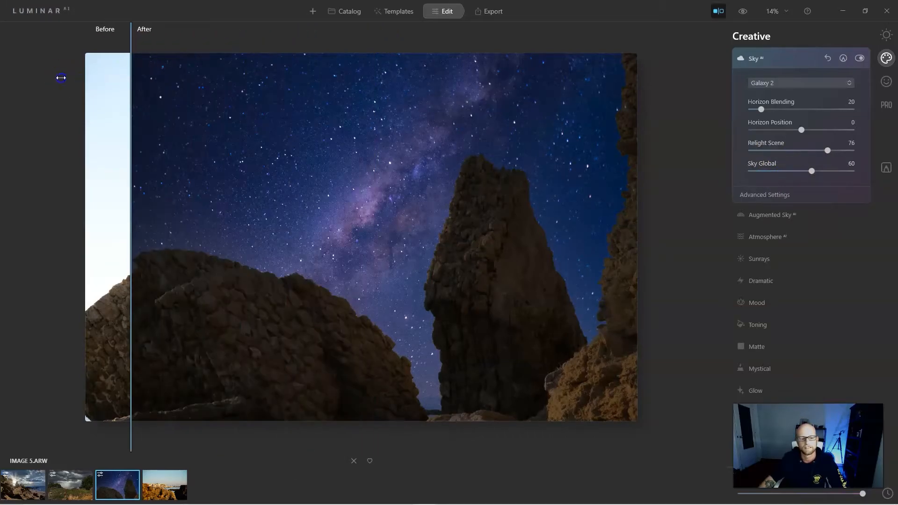
pyautogui.click(718, 11)
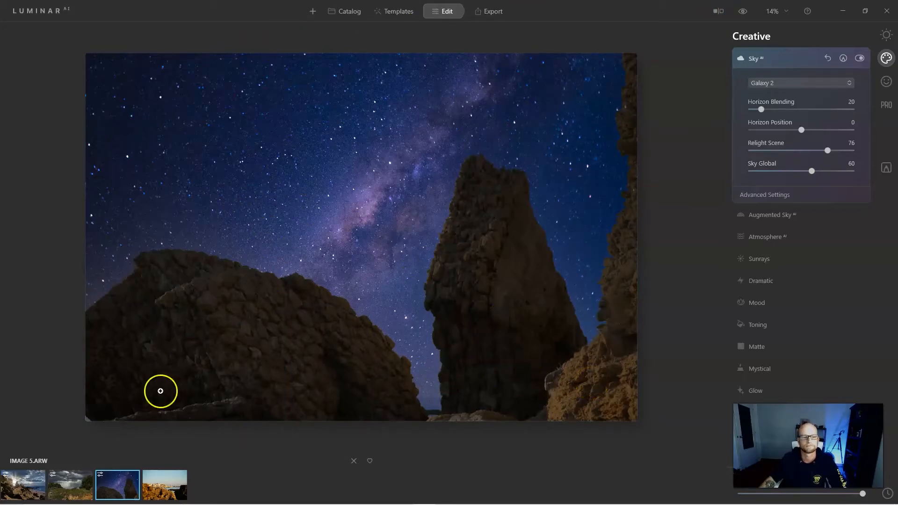
# - Change Image 5's sky to Storm Chasing 5 with Relight Scene at 85 and Sky Global at 6
pyautogui.click(792, 89)
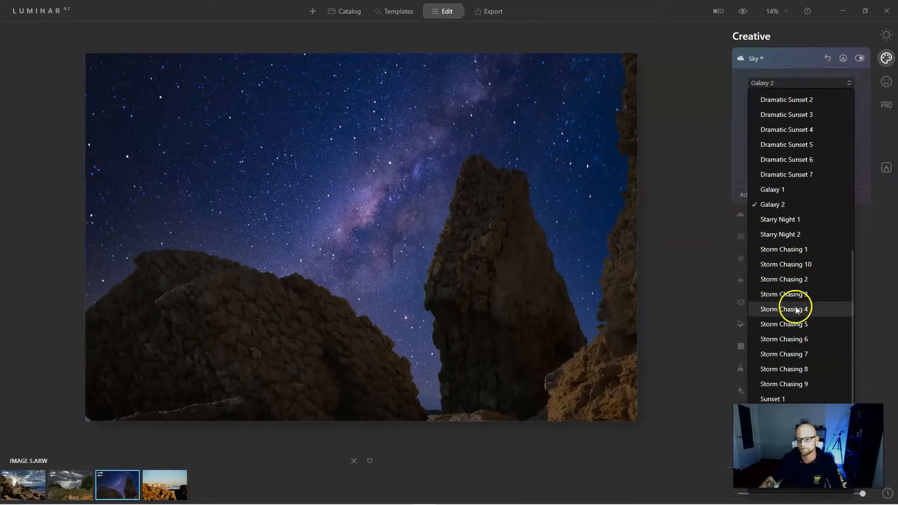
pyautogui.click(793, 321)
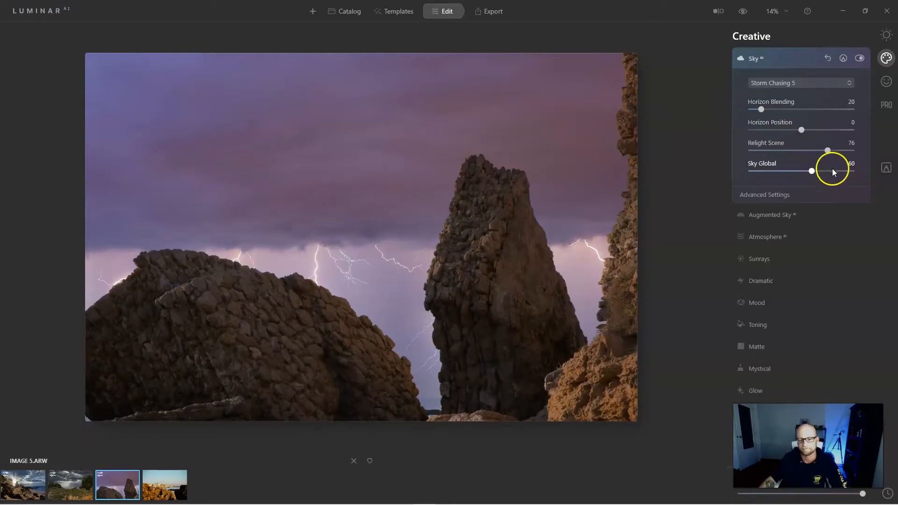
pyautogui.moveTo(767, 154); pyautogui.dragTo(837, 152)
pyautogui.click(812, 172)
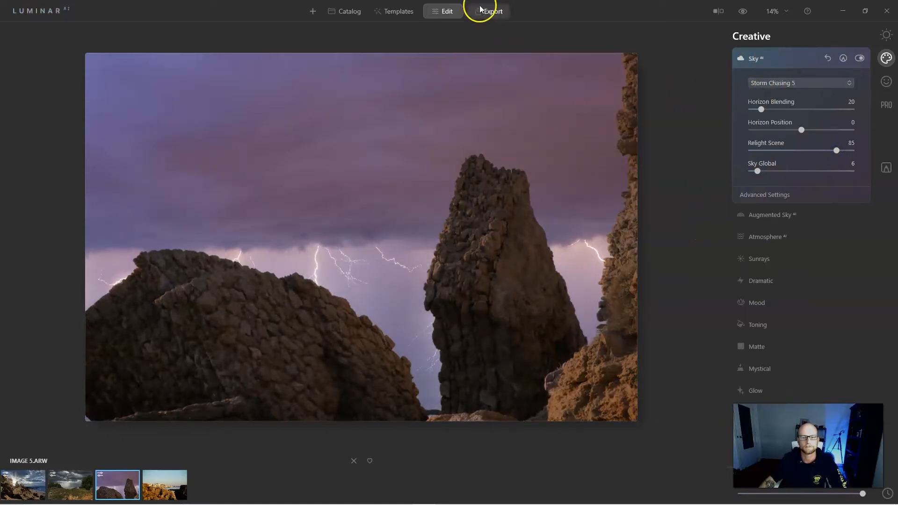
# - Open Image 6 and replace its sky with the Sunset 3 preset in Sky AI
pyautogui.click(167, 486)
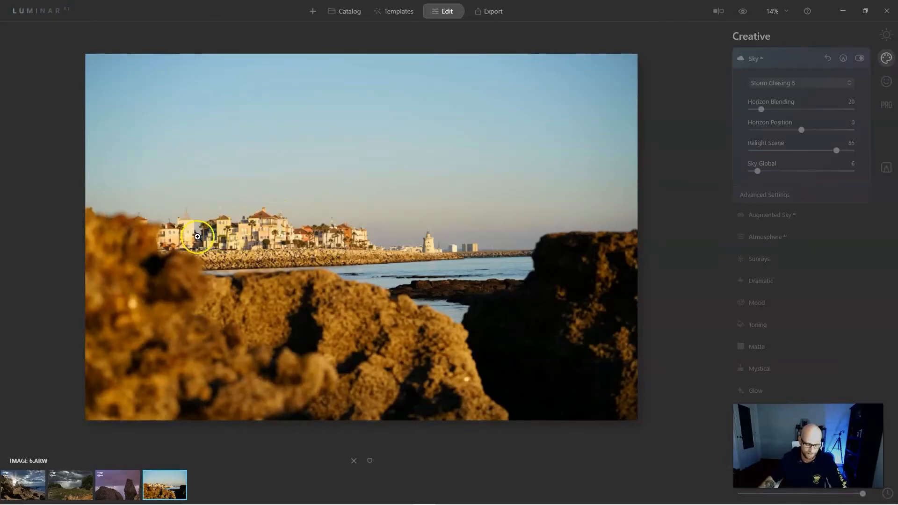
pyautogui.click(782, 83)
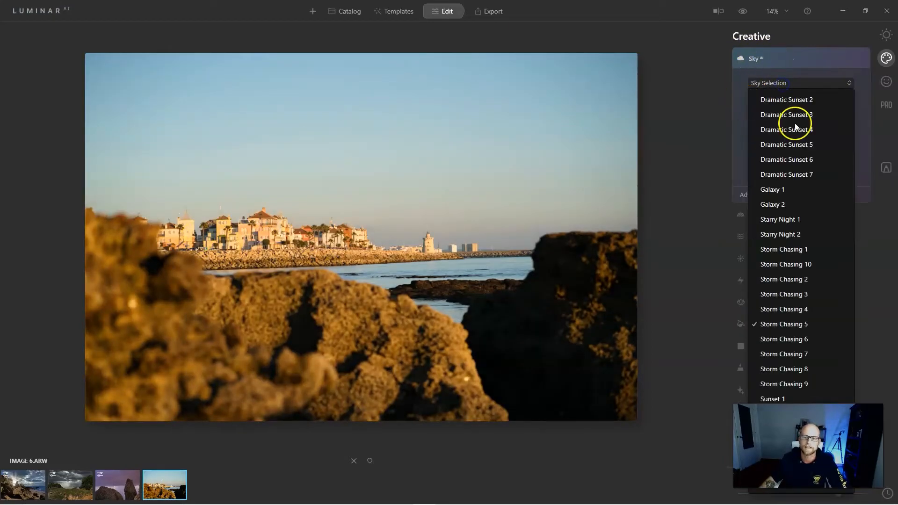
pyautogui.click(792, 429)
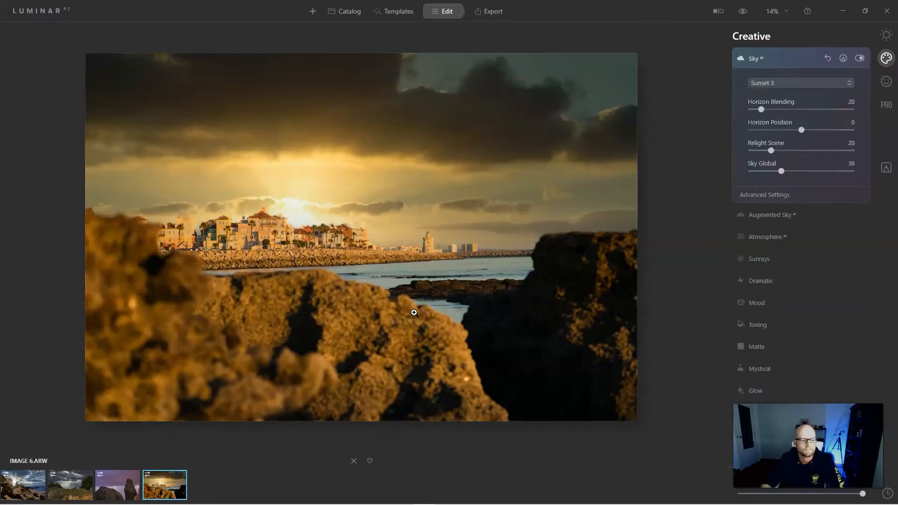
pyautogui.click(291, 220)
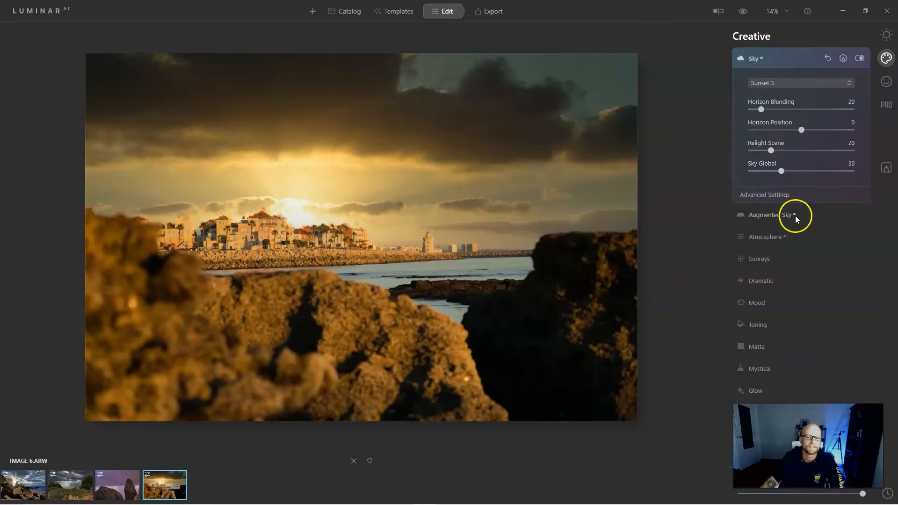
# - Add Sunrays to Image 6 centred on the sun behind the buildings, with Amount 6 and Sunrays Length 45
pyautogui.click(772, 260)
pyautogui.click(798, 148)
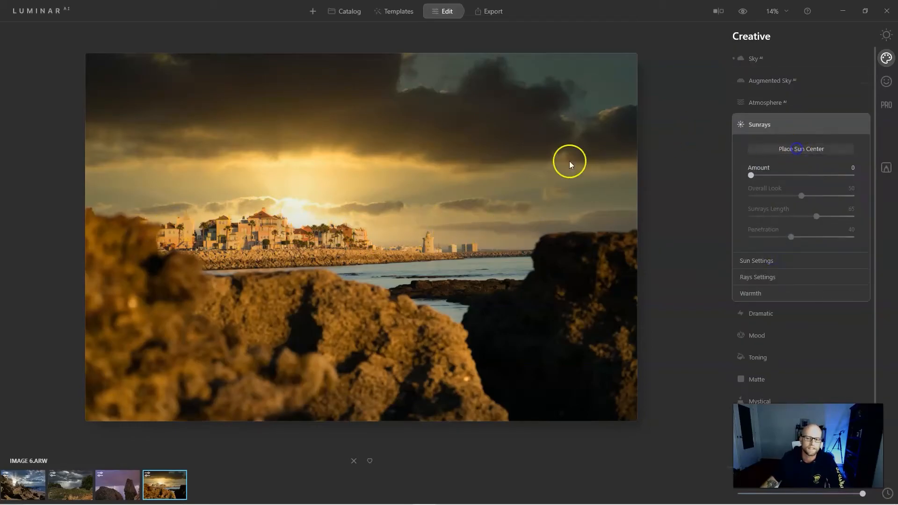
pyautogui.moveTo(251, 127); pyautogui.dragTo(296, 221)
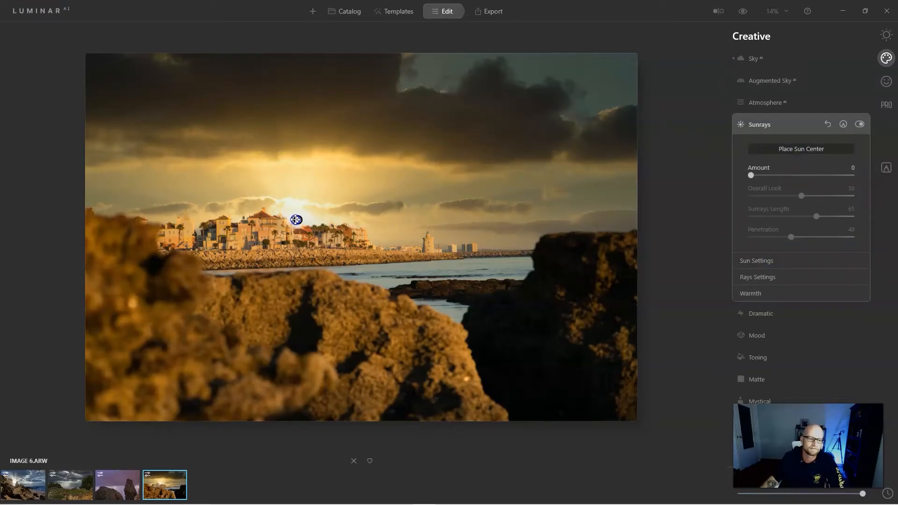
pyautogui.moveTo(751, 176); pyautogui.dragTo(756, 175)
pyautogui.moveTo(817, 217); pyautogui.dragTo(796, 217)
# - Set the Sun Glow Radius to 44 and the Sunrays Warmth to 79 for Image 6's sunrays
pyautogui.click(768, 265)
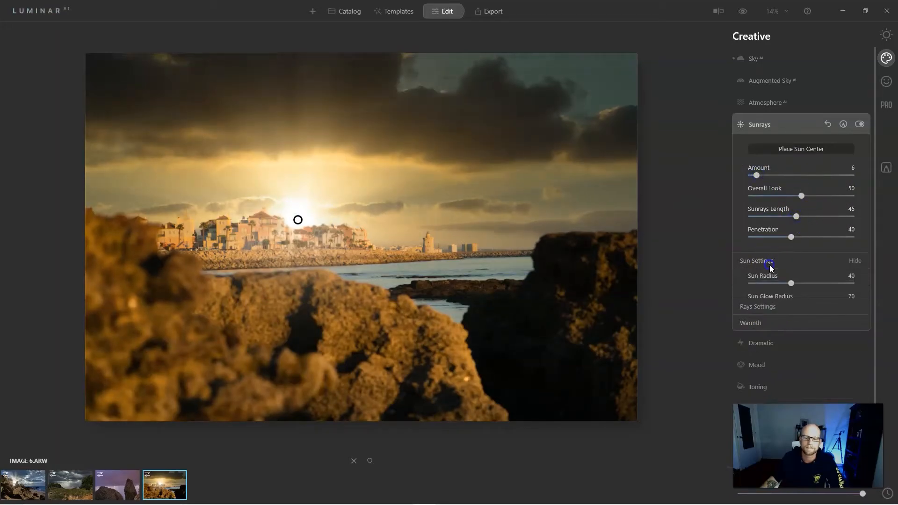
pyautogui.moveTo(823, 305); pyautogui.dragTo(795, 299)
pyautogui.click(760, 348)
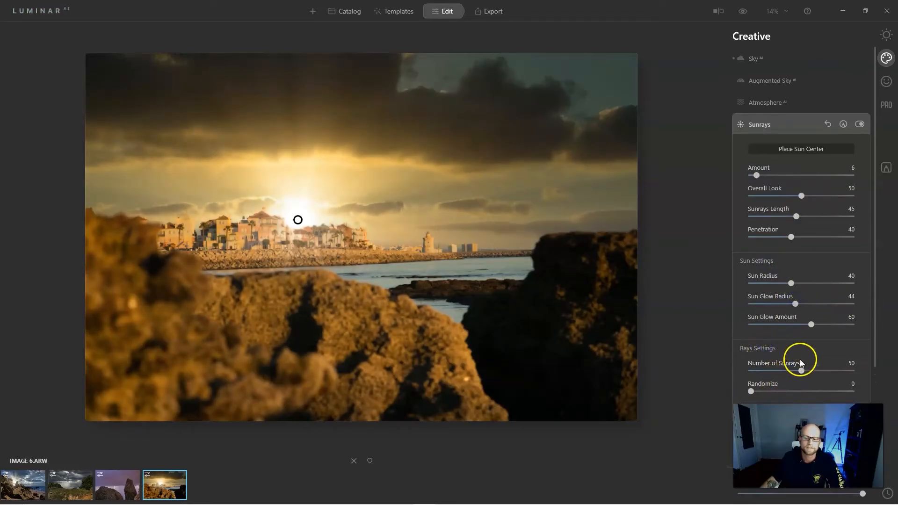
pyautogui.scroll(-3, 801, 367)
pyautogui.click(750, 288)
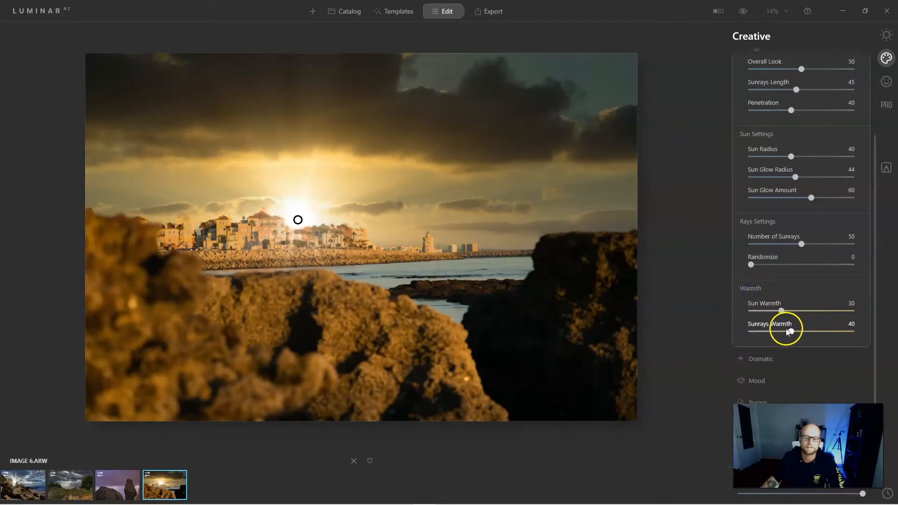
pyautogui.moveTo(854, 328); pyautogui.dragTo(830, 331)
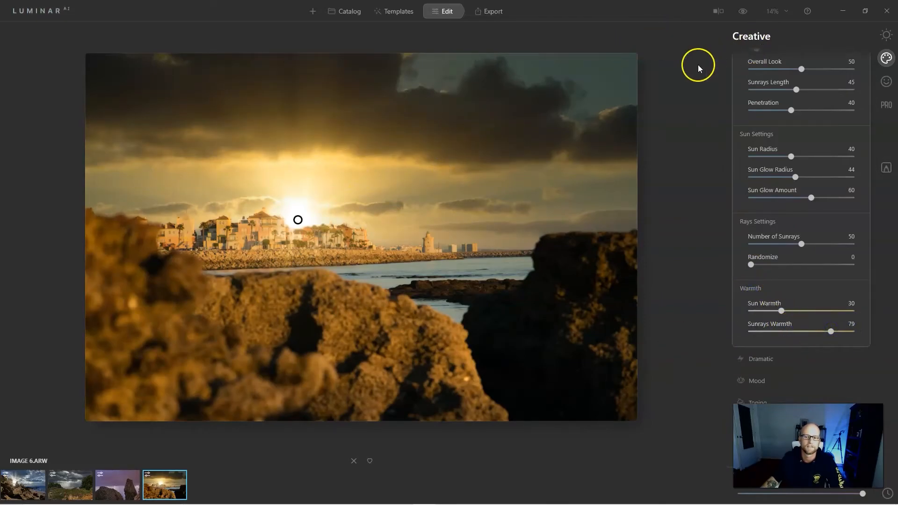
pyautogui.scroll(3, 766, 170)
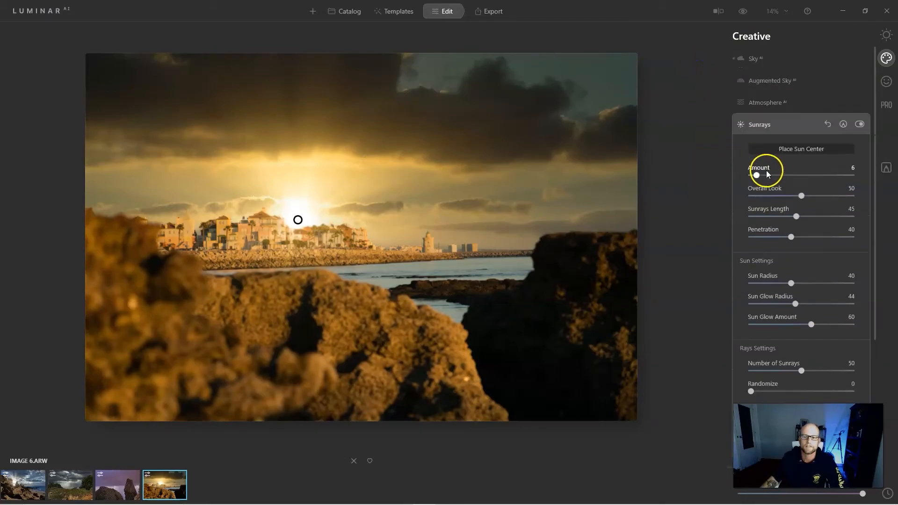
# - Show the Atmosphere AI settings and compare Image 6 before and after by sweeping the split view across the photo
pyautogui.click(770, 104)
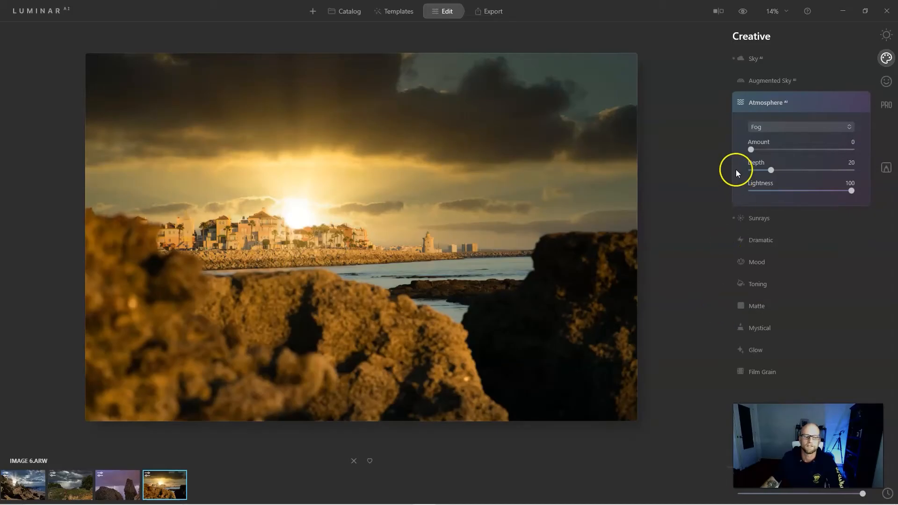
pyautogui.click(717, 14)
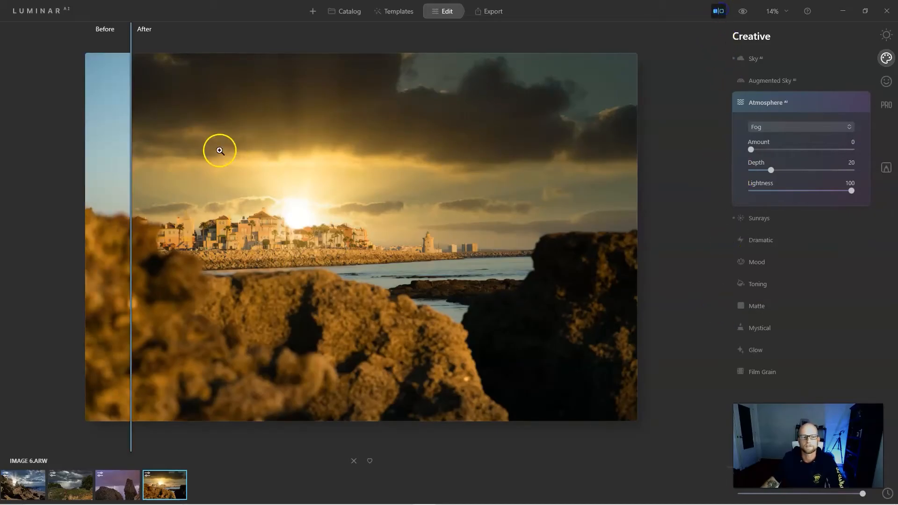
pyautogui.moveTo(134, 24); pyautogui.dragTo(733, 94)
pyautogui.moveTo(644, 89); pyautogui.dragTo(354, 273)
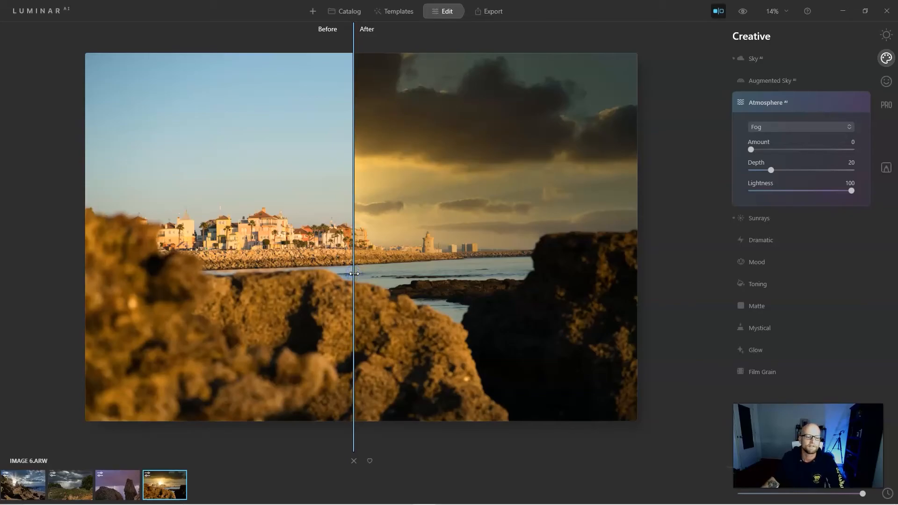